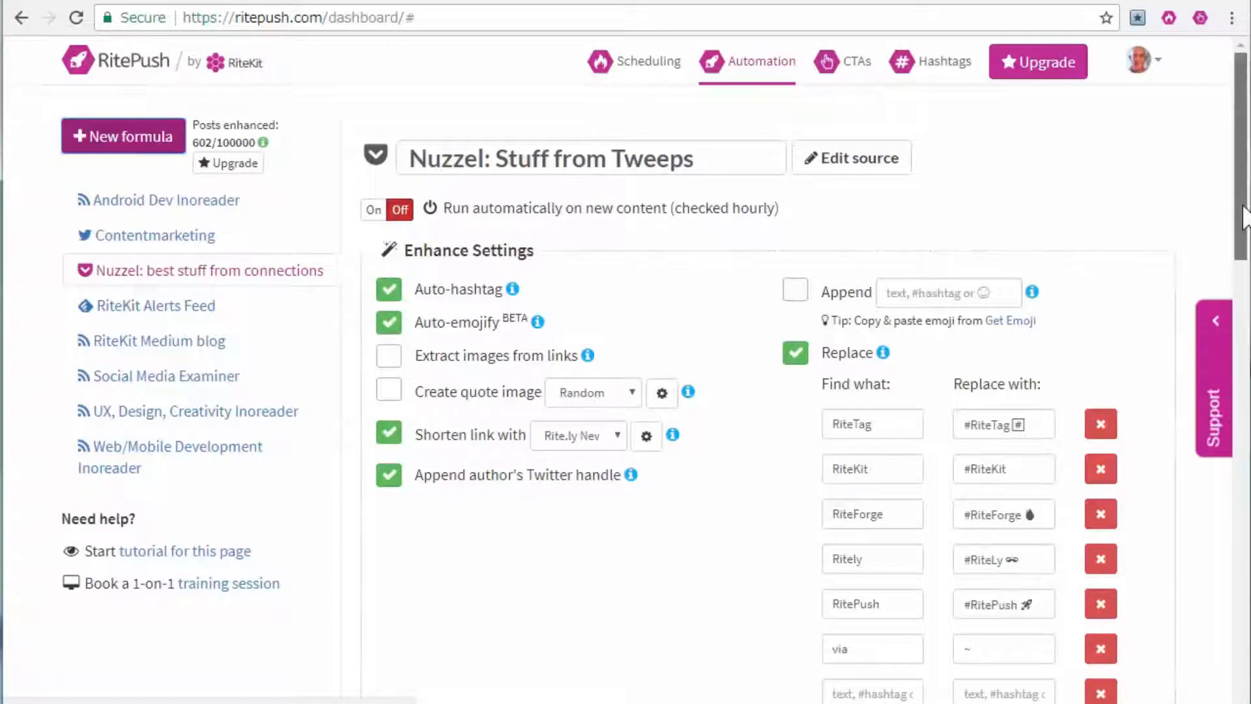
- Set link shortening in the Nuzzel: Stuff from Tweeps formula to the Rite.ly New Video CTA
left_click_drag(1244, 215, 1245, 570)
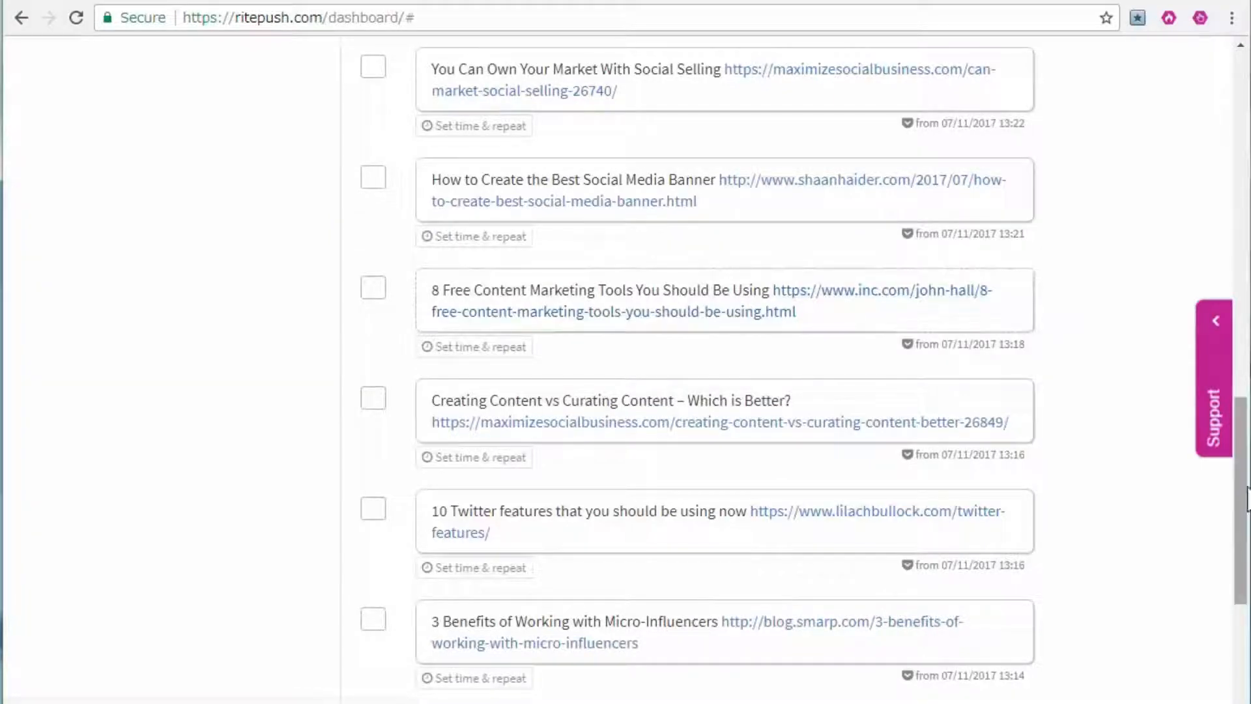
left_click_drag(1244, 540, 1241, 225)
left_click(617, 350)
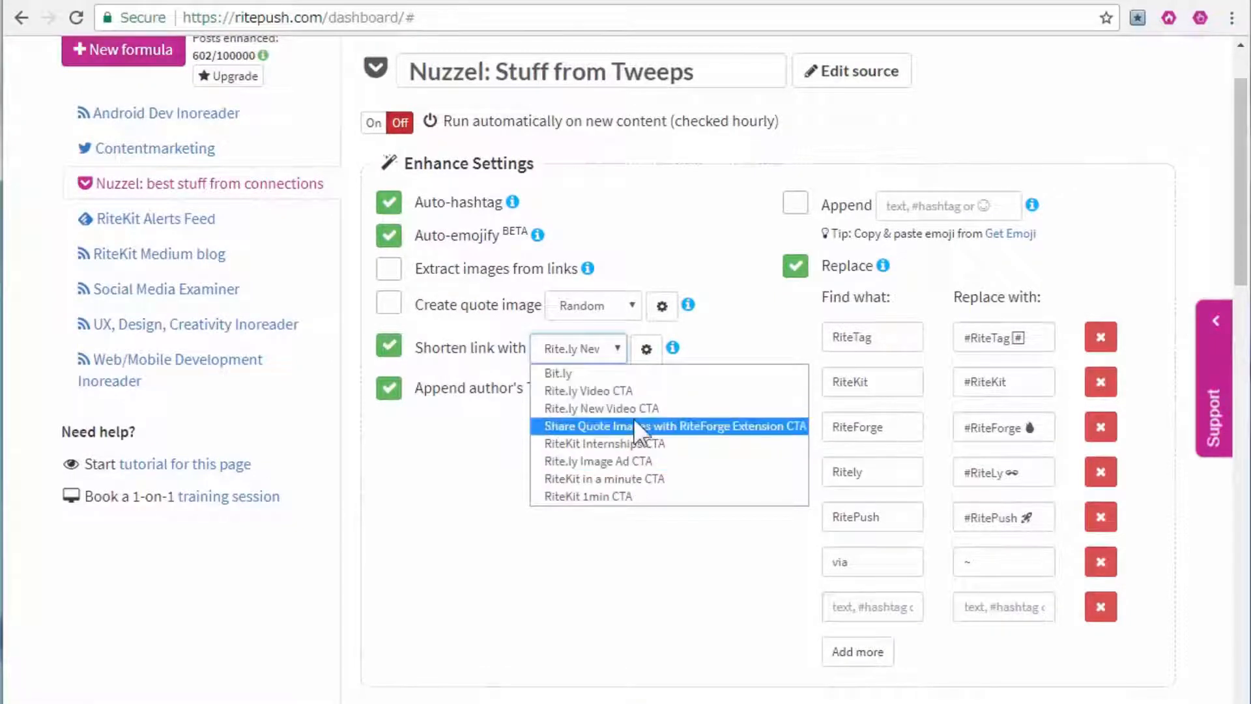
left_click(648, 409)
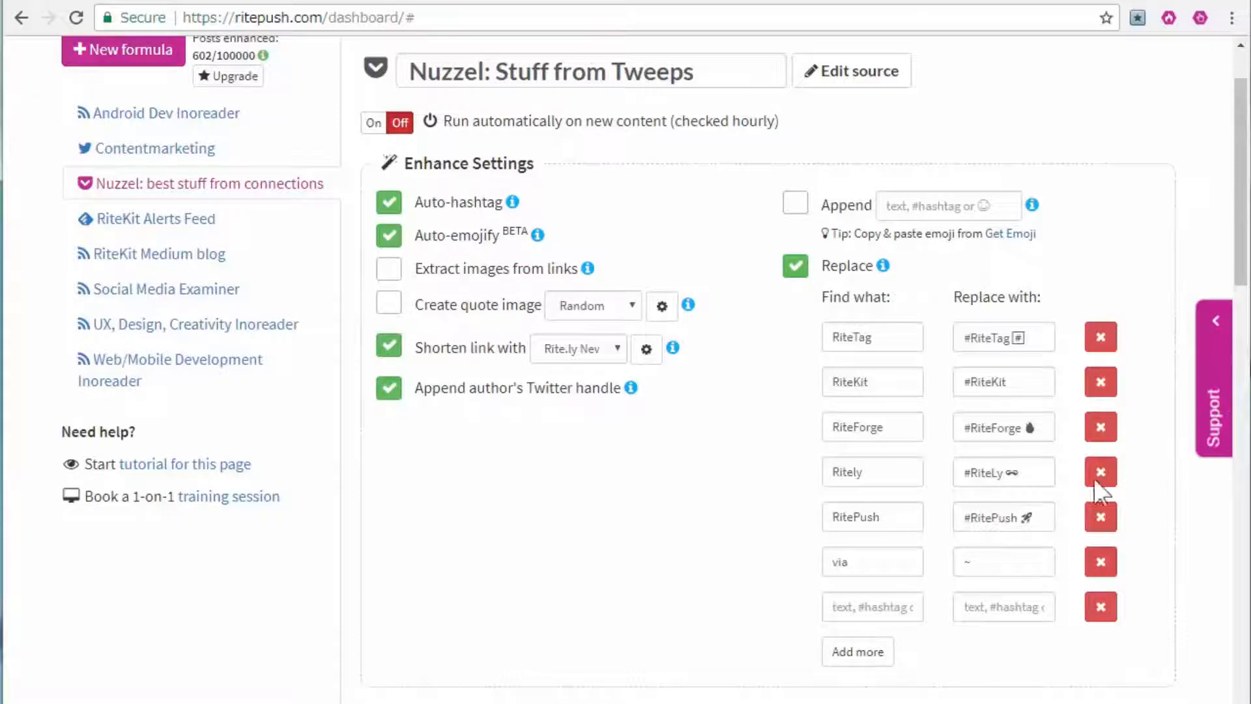
- Open the tutorial for the automation page, view its opening slides and close it
scroll(1093, 479, "up", 2)
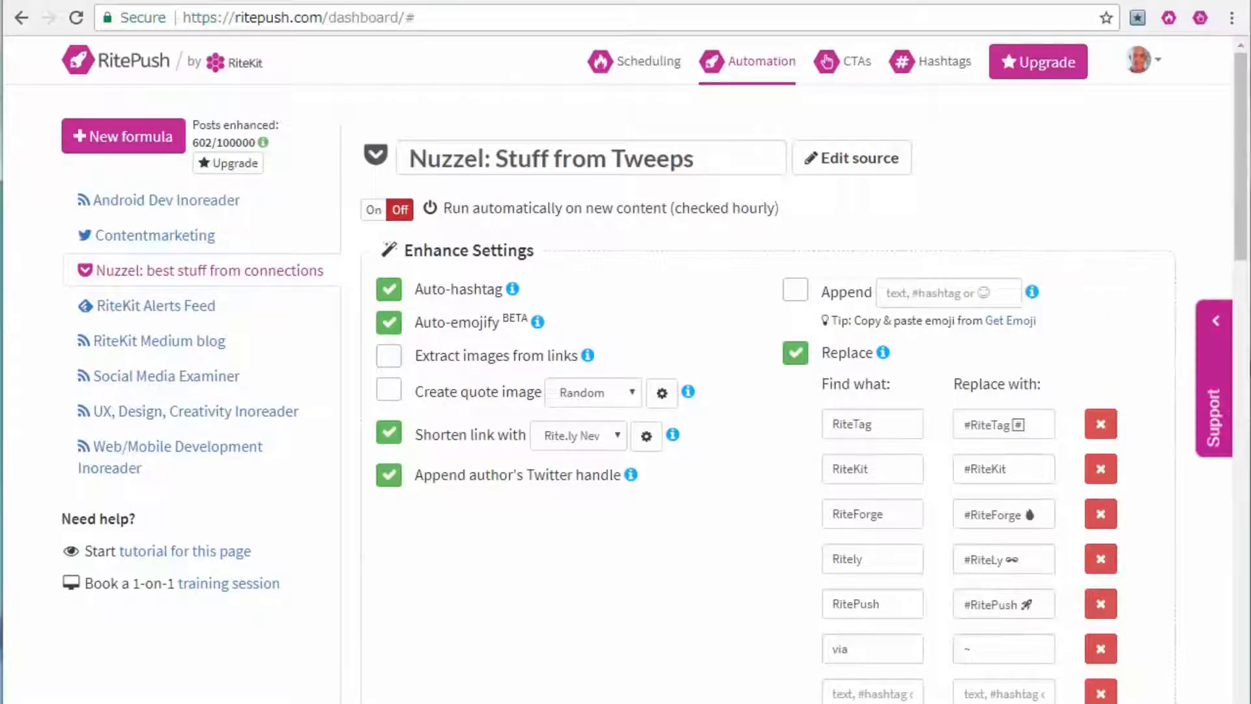
left_click(187, 559)
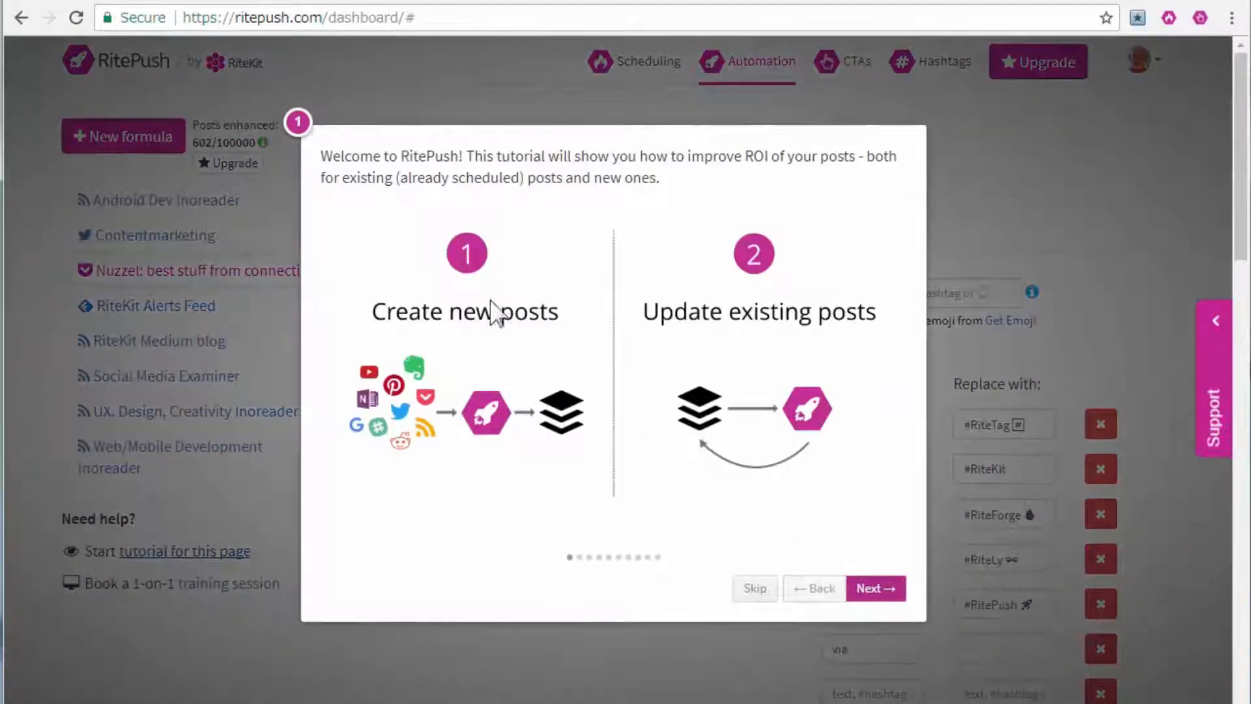
left_click(880, 590)
left_click(882, 549)
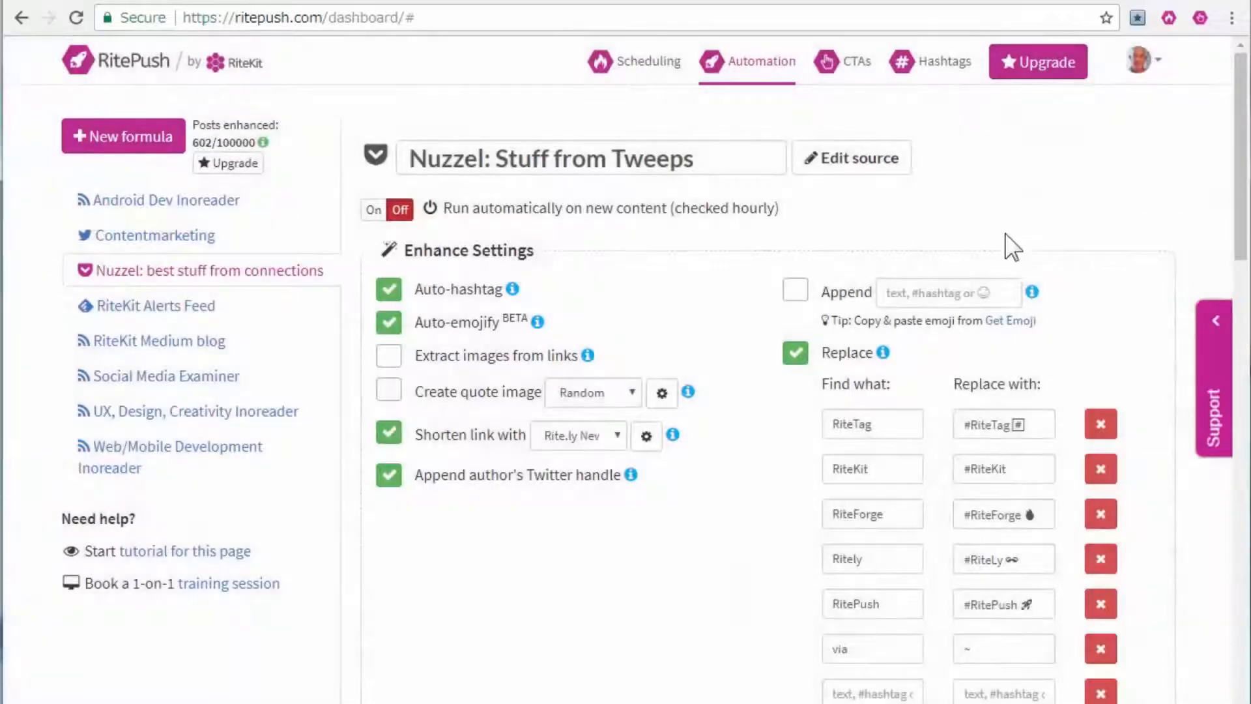
- Switch to the Twitter profile and open the rite.ly/jm7s link in the post about Facebook live broadcasting in Spaces
scroll(878, 319, "down", 15)
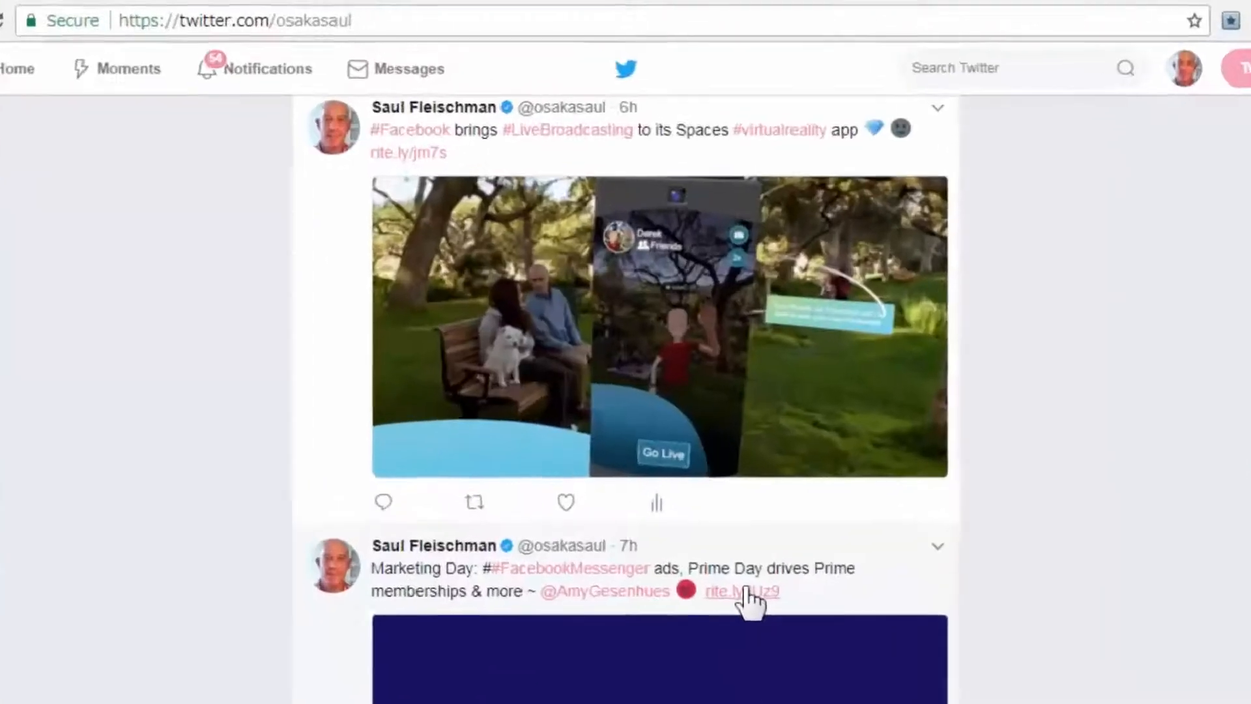
scroll(512, 339, "down", 1)
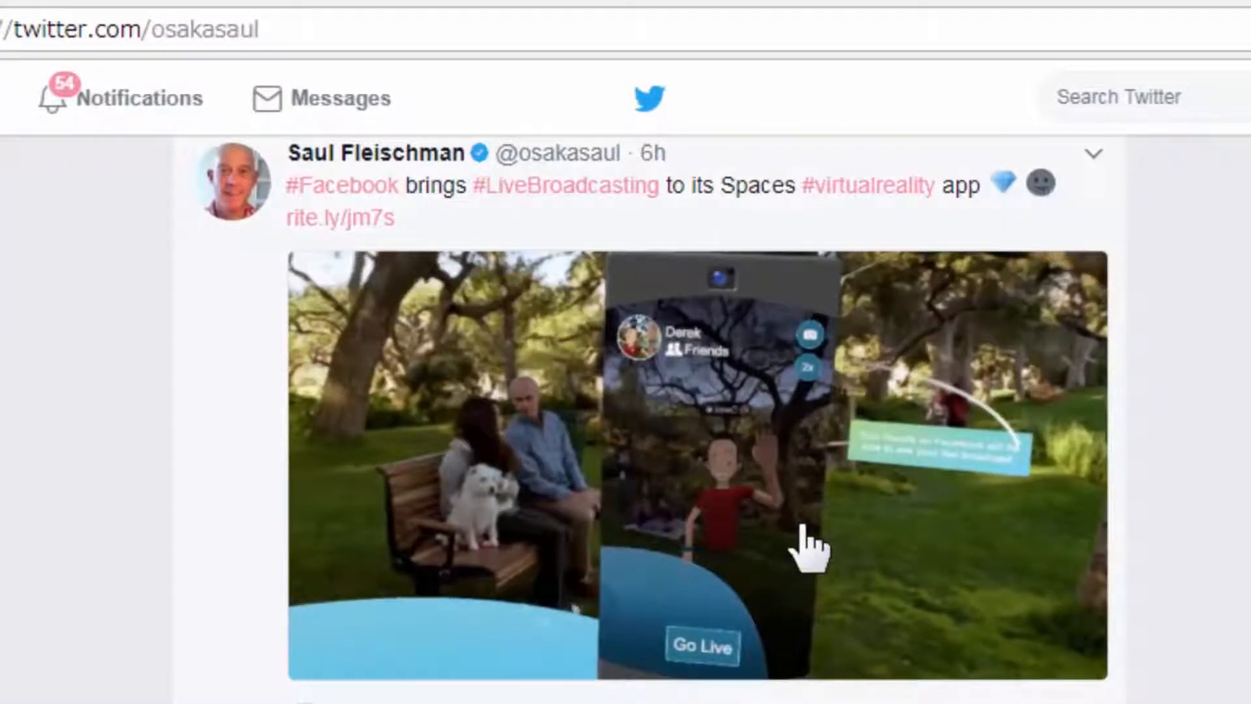
left_click(332, 222)
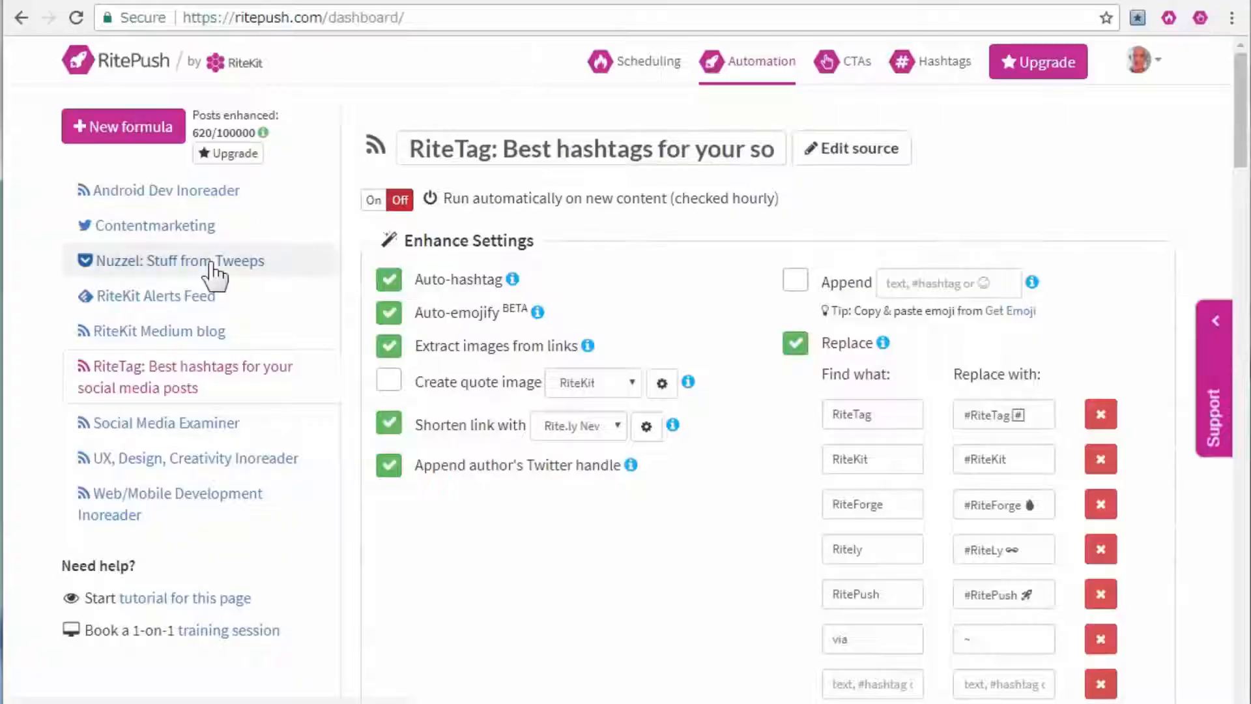
- Create a new formula with Feedly as the source, loading articles from Feeds in the RiteKit Content to Share section
left_click(134, 131)
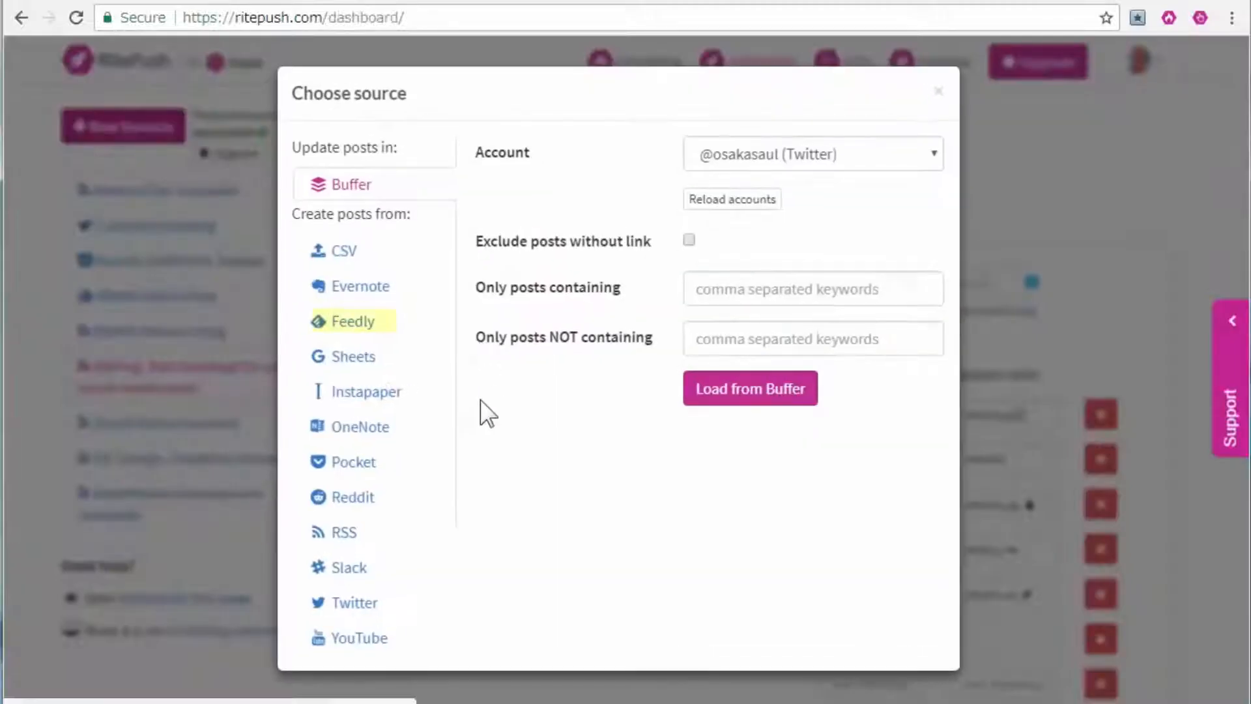
left_click(350, 332)
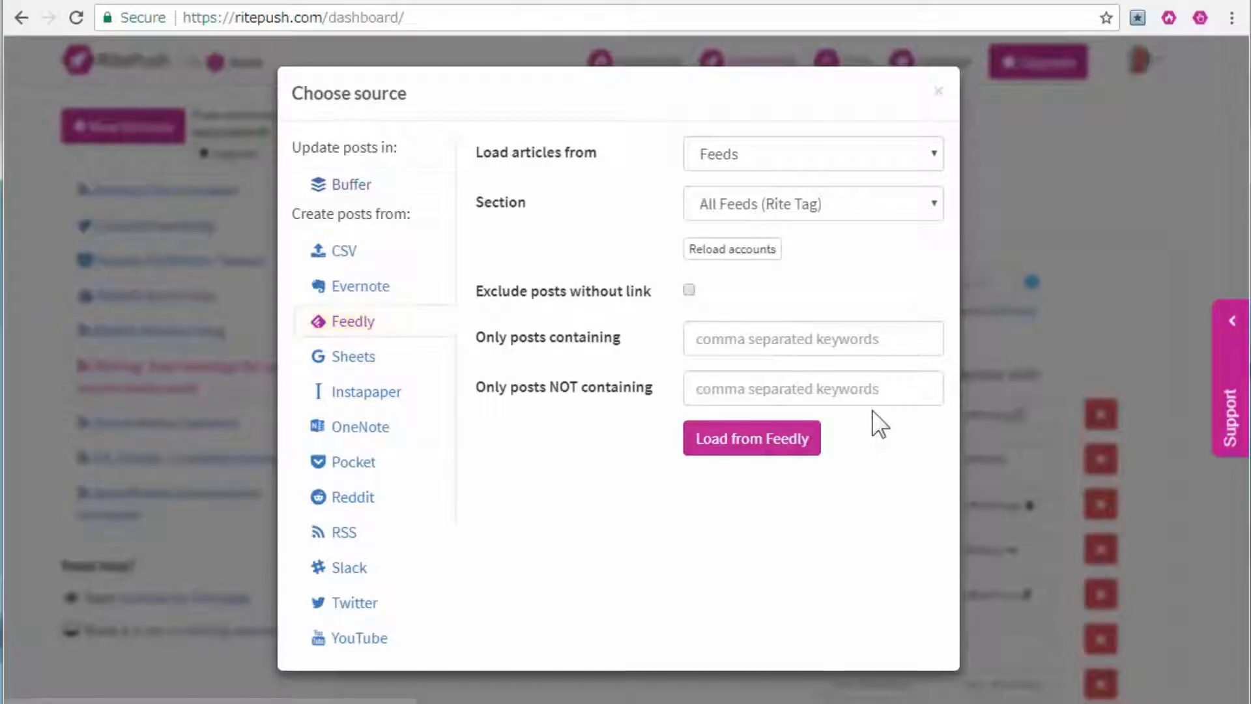
left_click(922, 149)
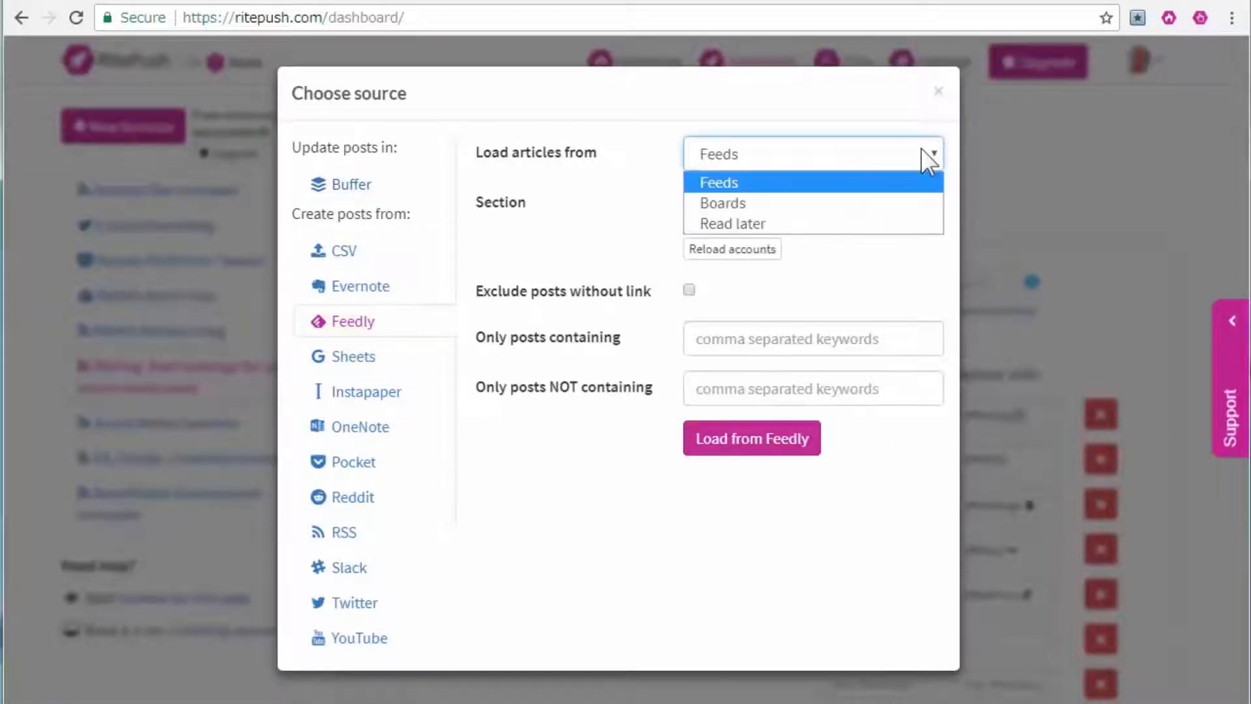
left_click(899, 182)
left_click(910, 206)
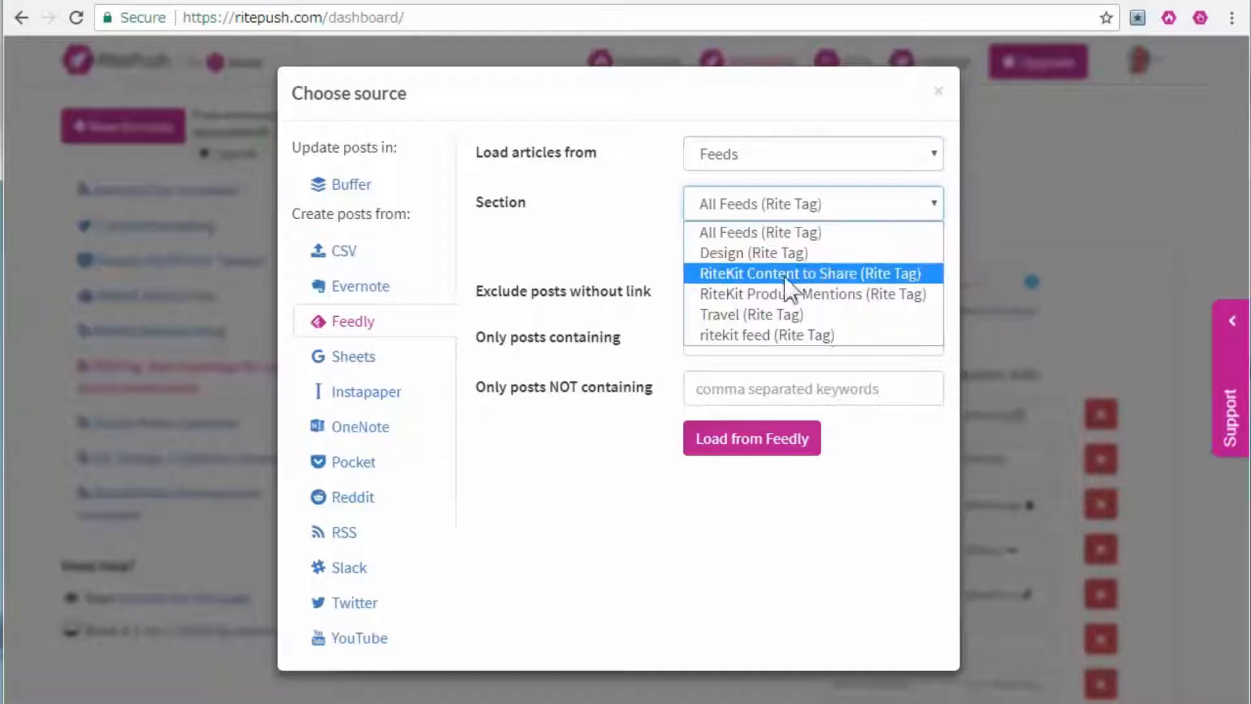
left_click(803, 285)
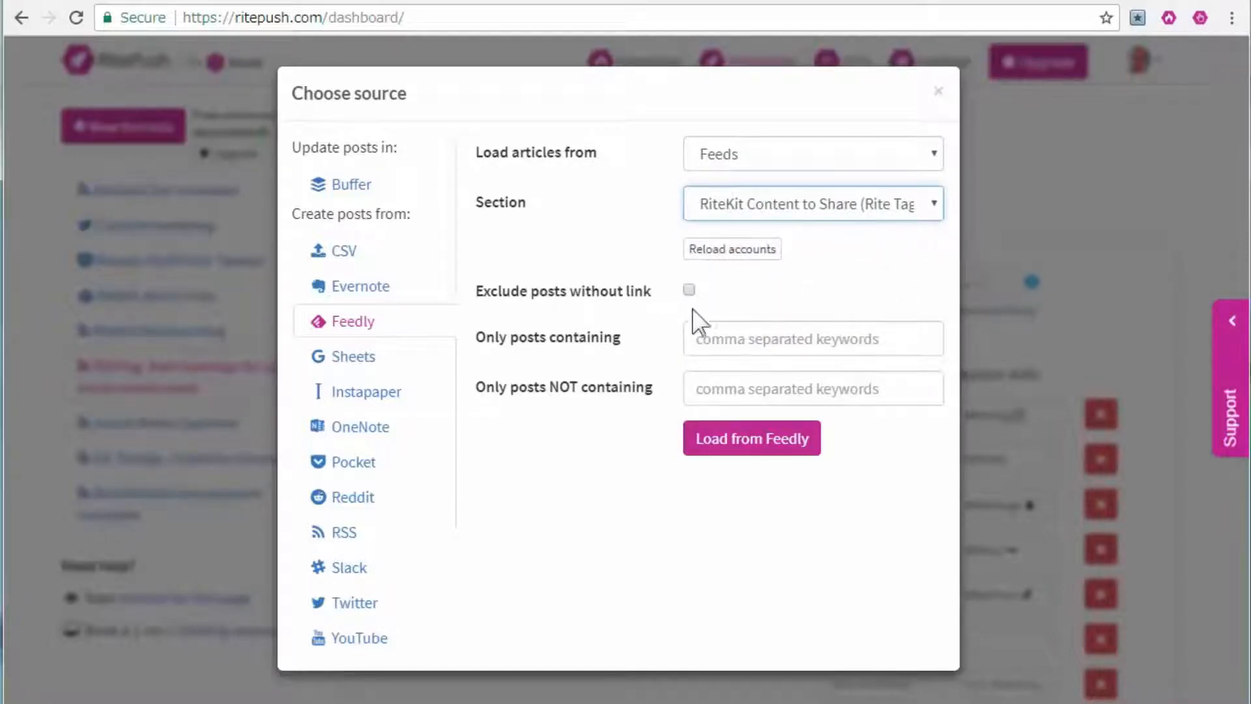
left_click(766, 453)
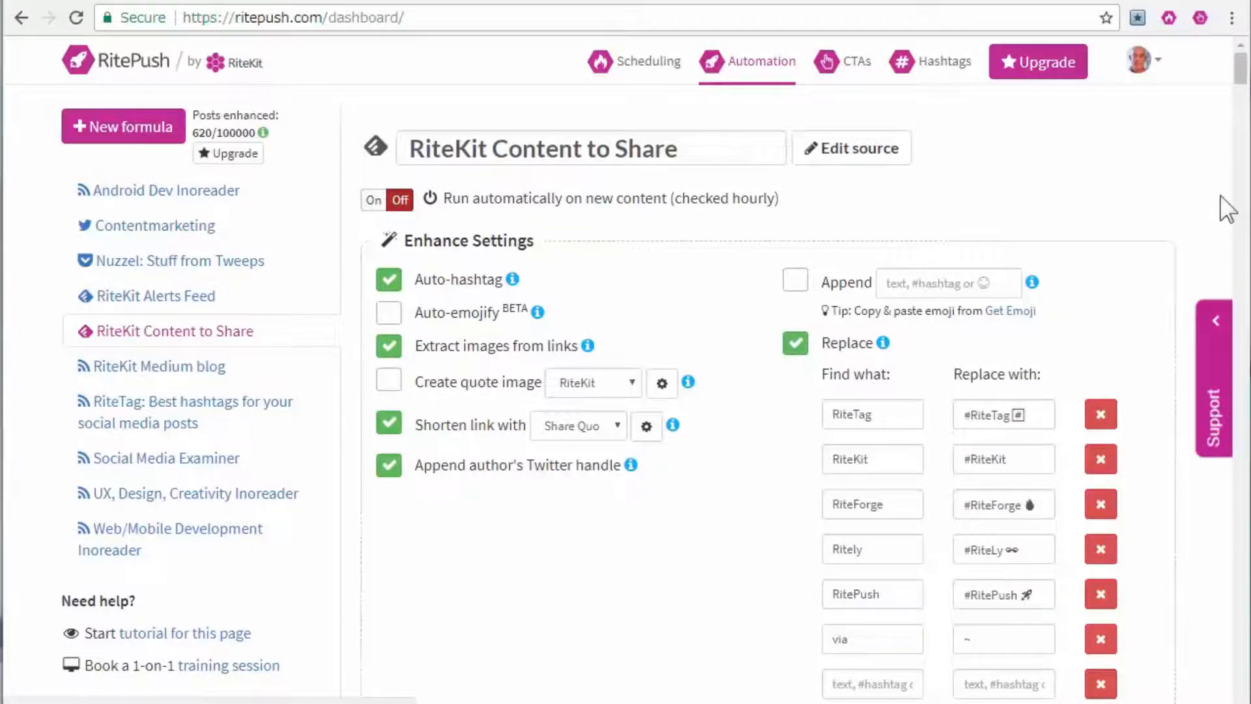
- Enable Auto-emojify for the RiteKit Content to Share formula and open the social media profile selection in its queue settings
scroll(1242, 79, "down", 5)
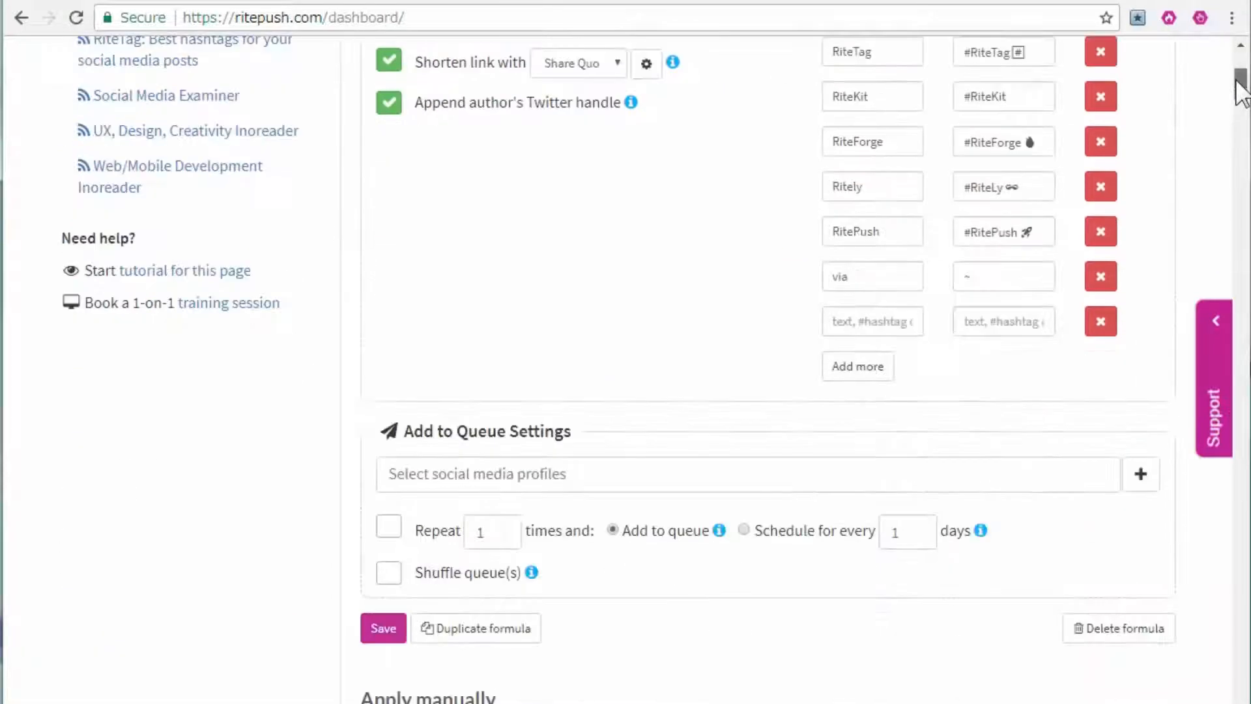
scroll(1242, 82, "up", 4)
left_click(390, 269)
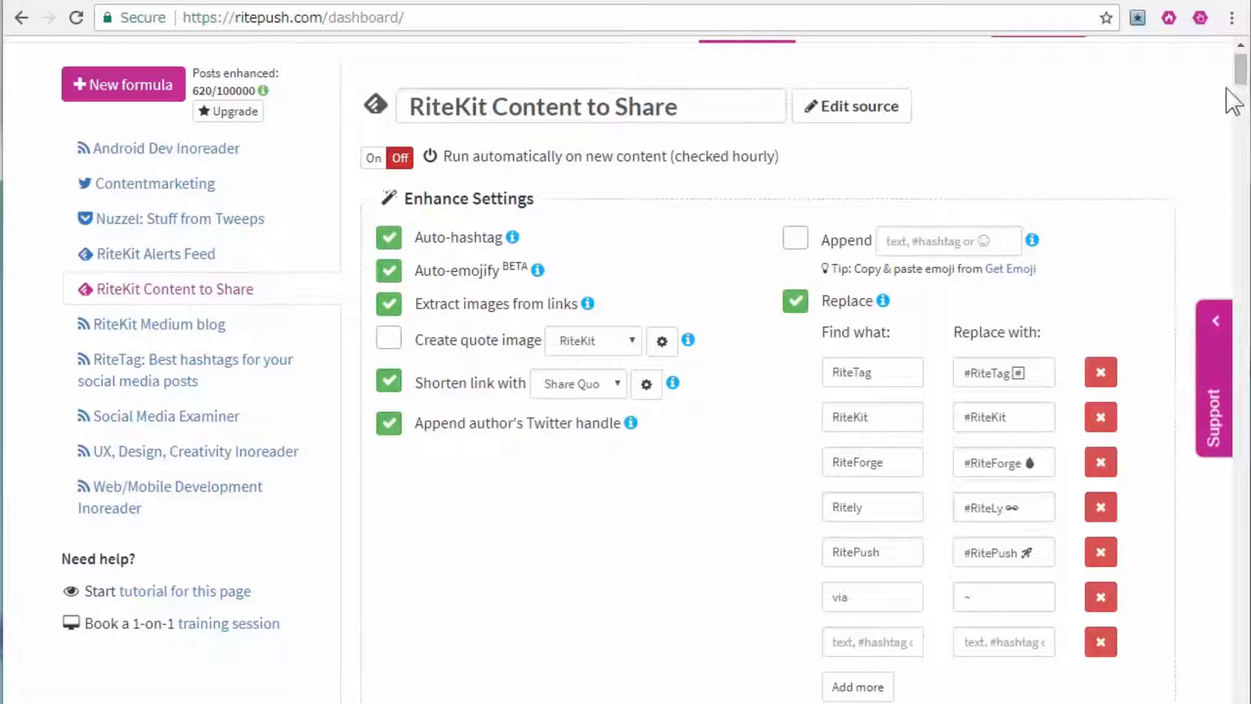
scroll(1240, 81, "up", 1)
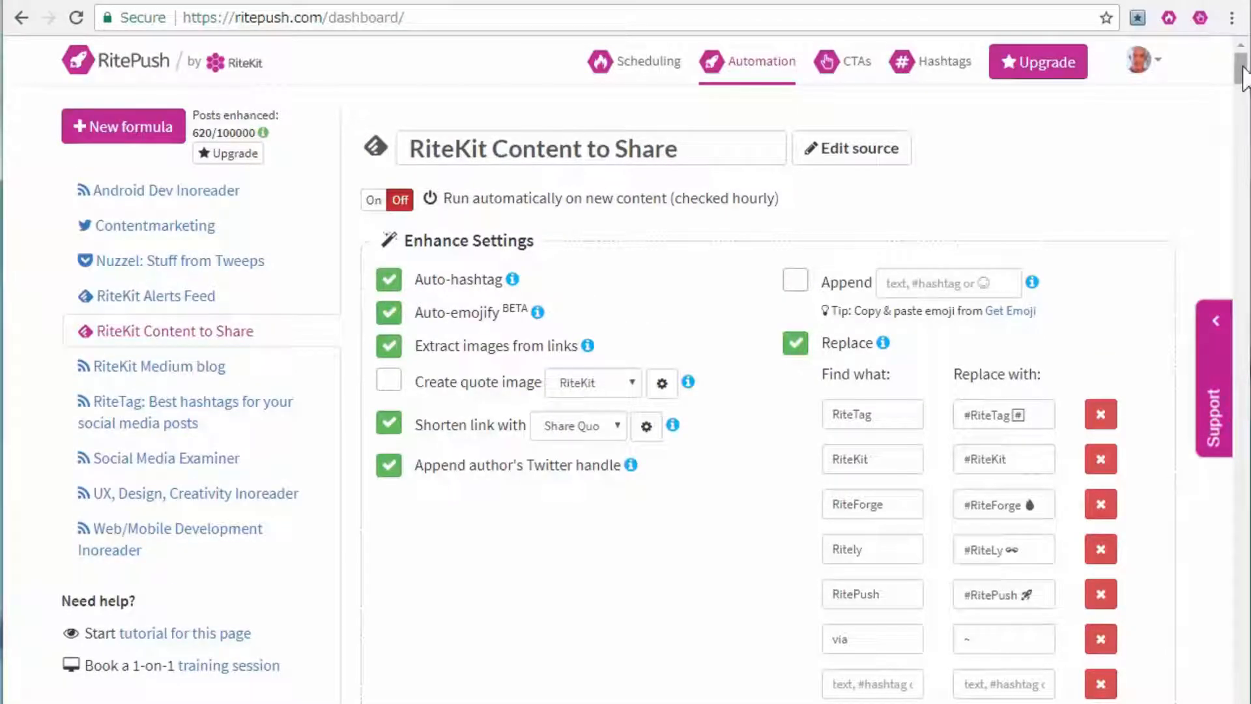
mouse_move(1241, 72)
left_mouse_down()
mouse_move(1244, 120)
mouse_move(1247, 91)
left_mouse_up()
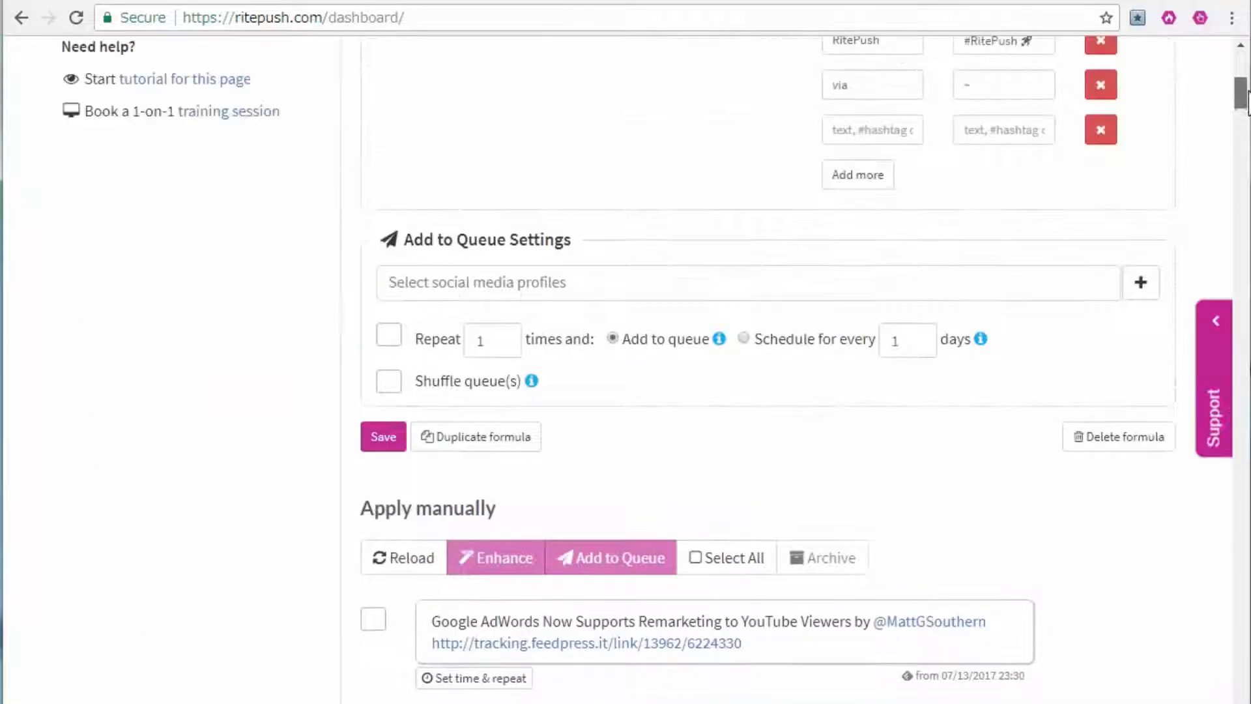
left_click(722, 280)
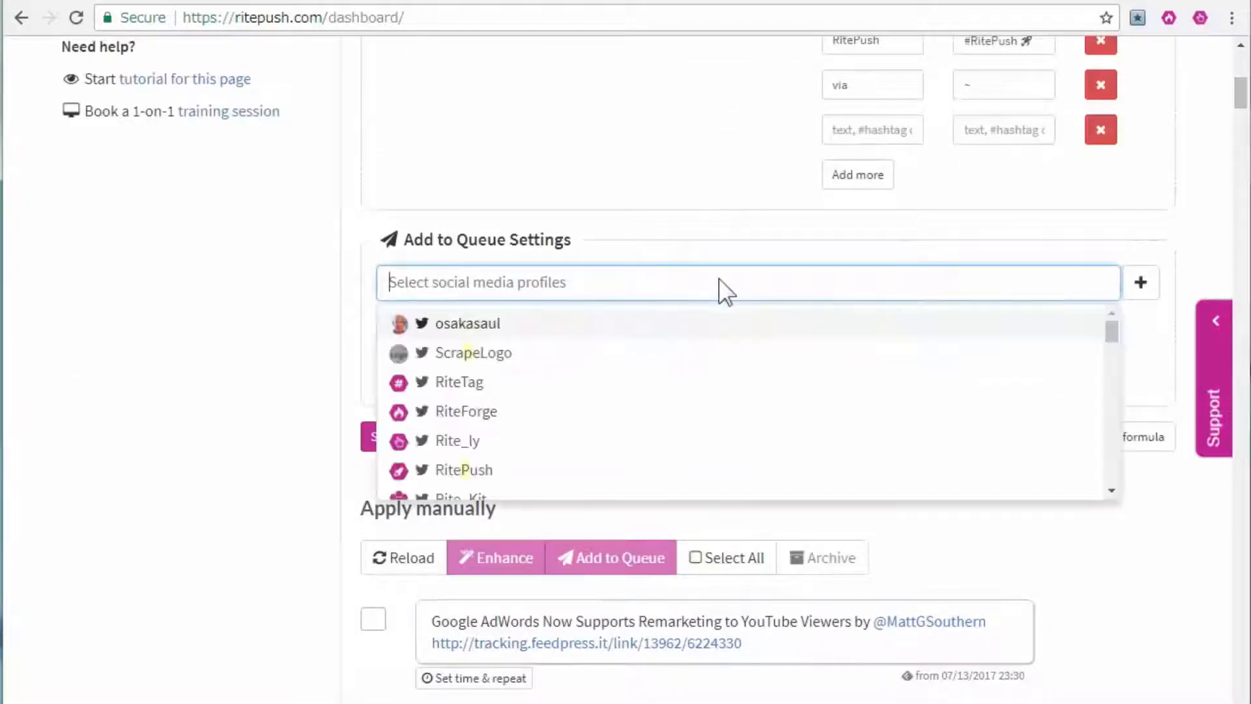
- Select the first three posts, on Google AdWords, Facebook Messenger ads and Game of Thrones, and enhance them
scroll(521, 365, "down", 5)
left_click(372, 358)
left_click(374, 249)
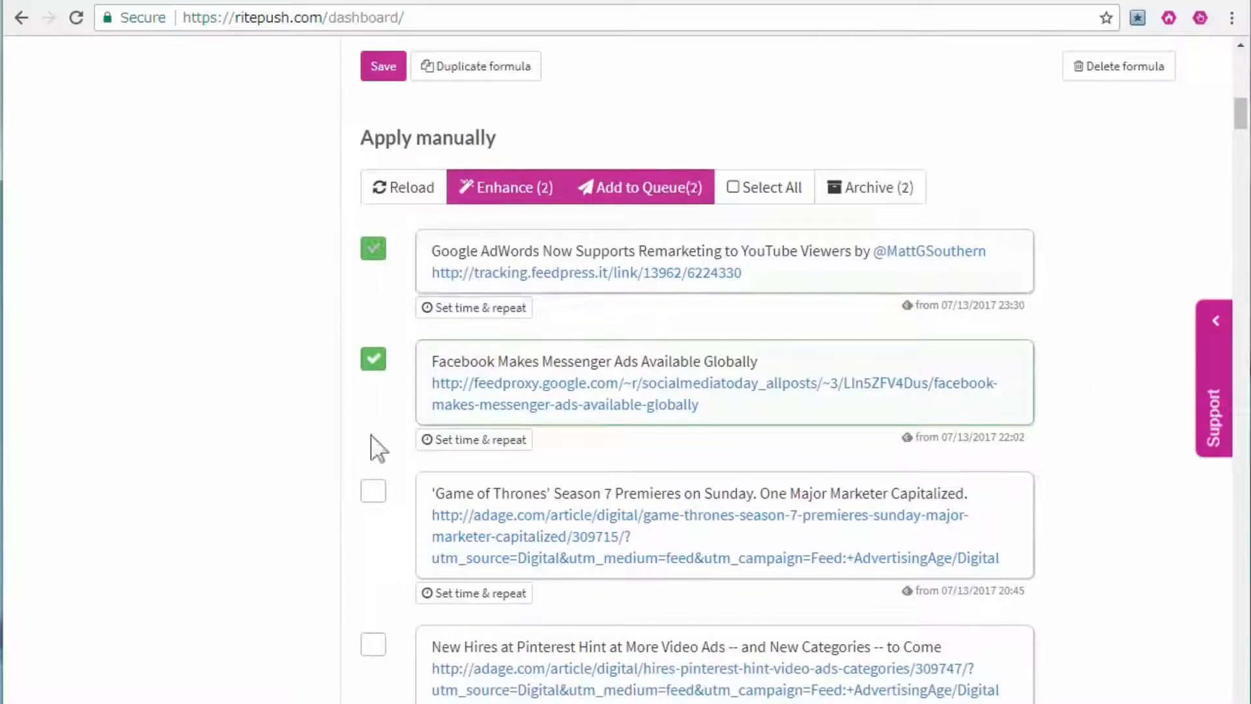
left_click(374, 491)
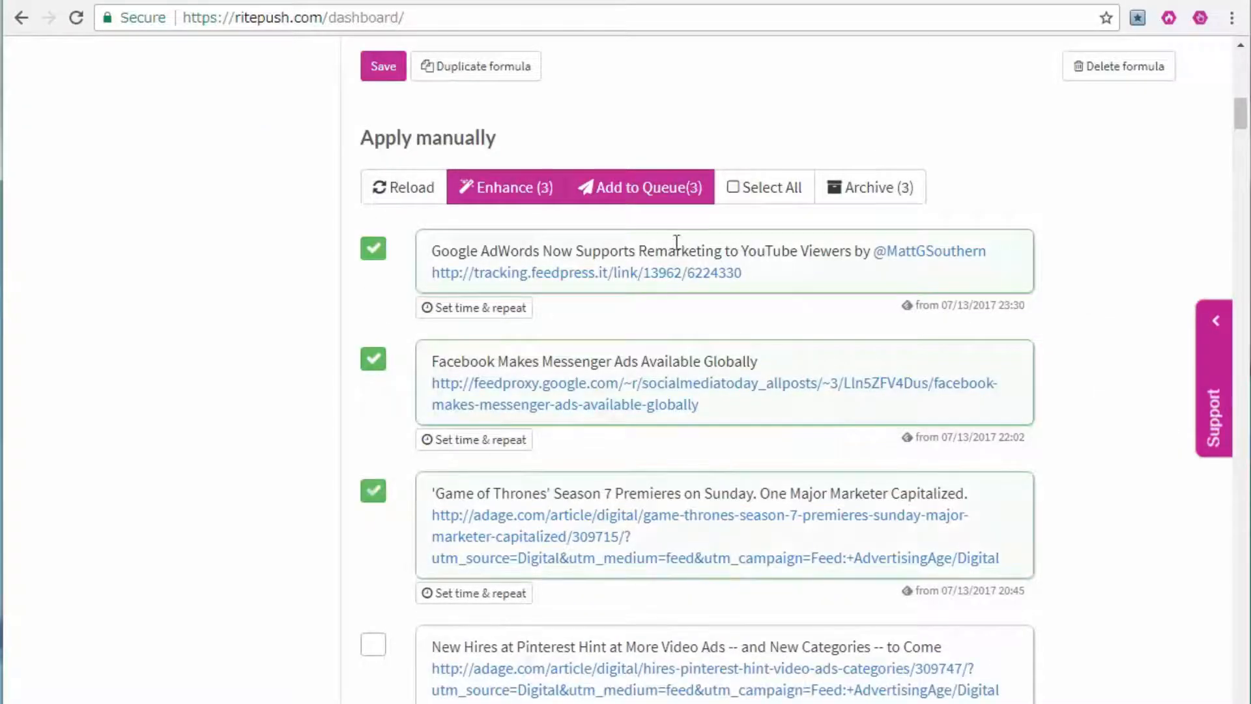
left_click(513, 189)
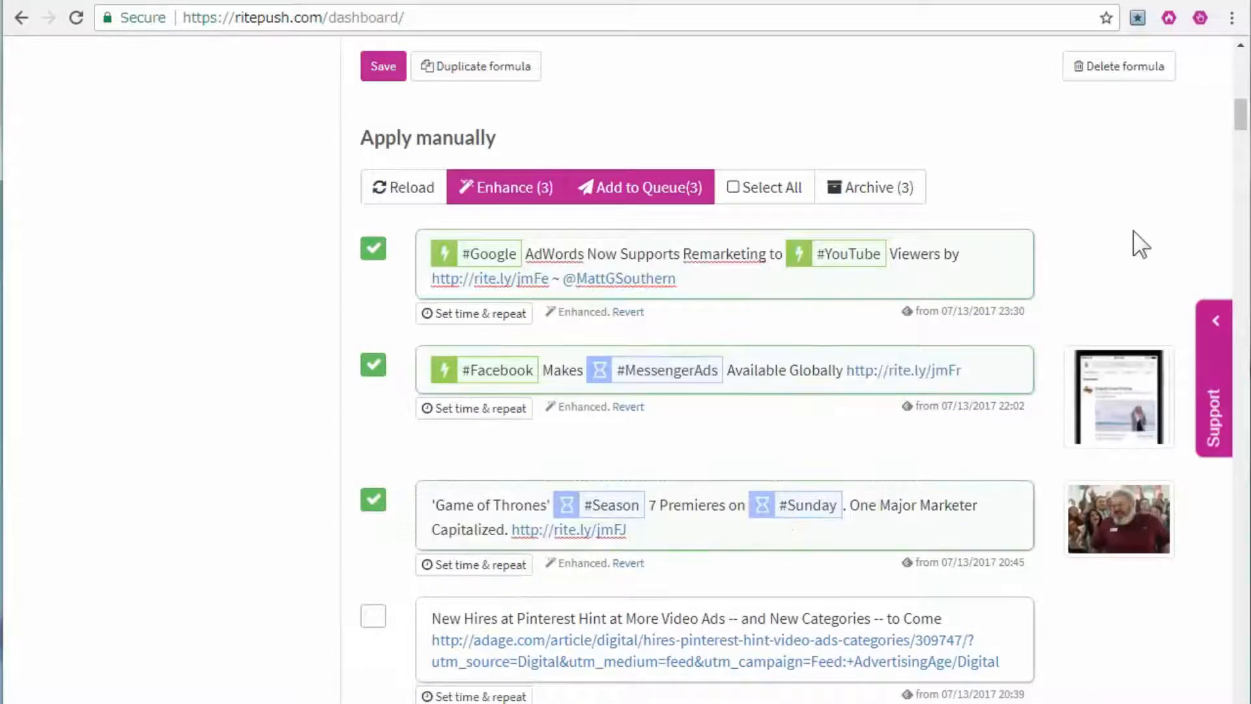
- Add the LinkedIn Matched Audiences image from a "Remarketing" image search on Twitter to the Google AdWords post and save the post
left_click(647, 253)
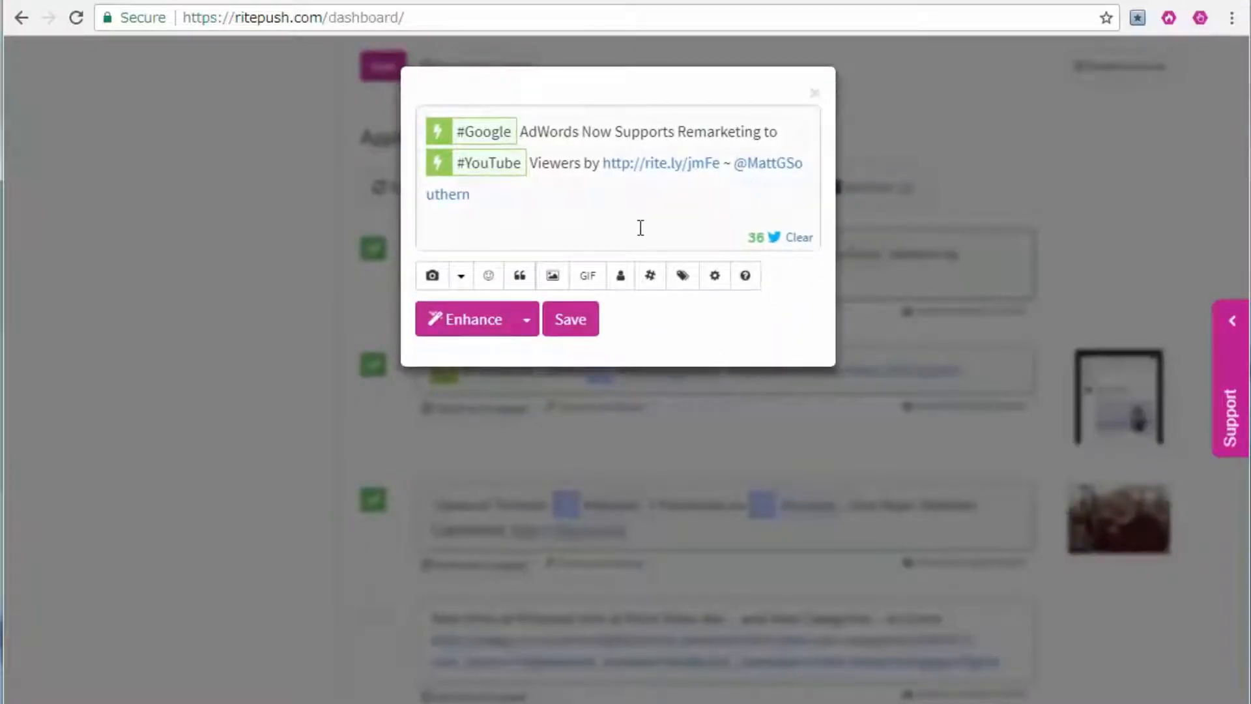
left_click(733, 132)
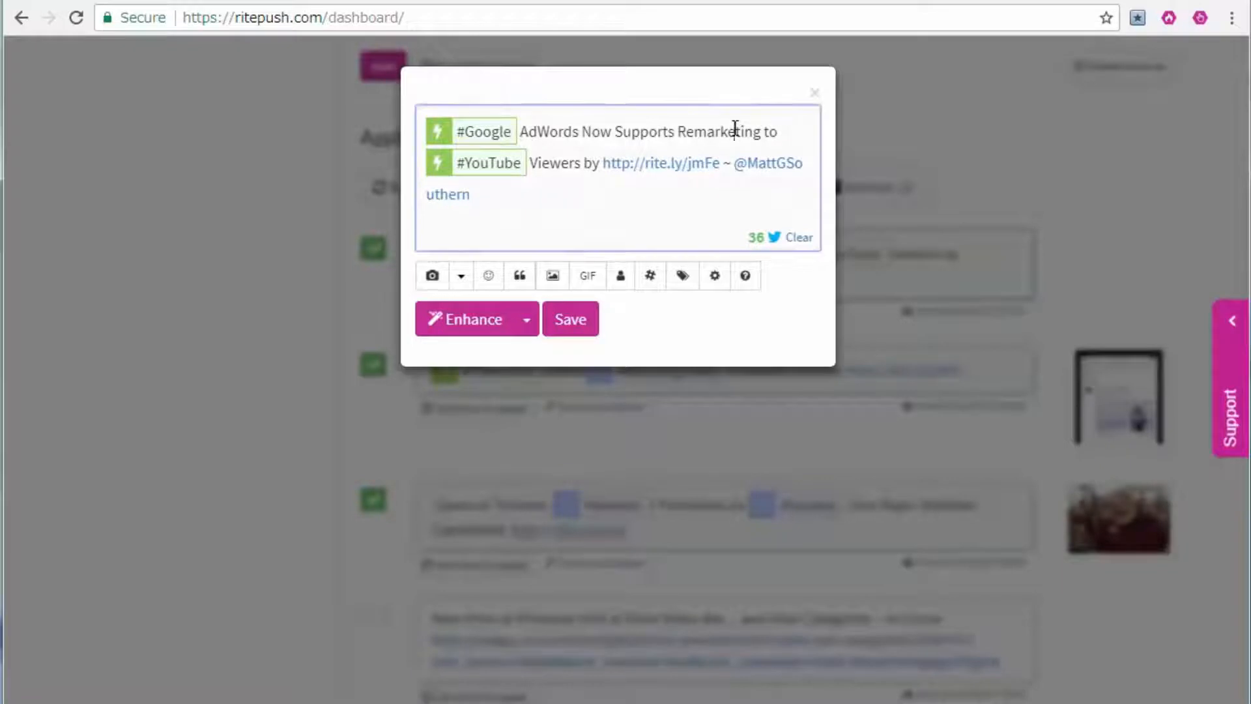
left_click(555, 275)
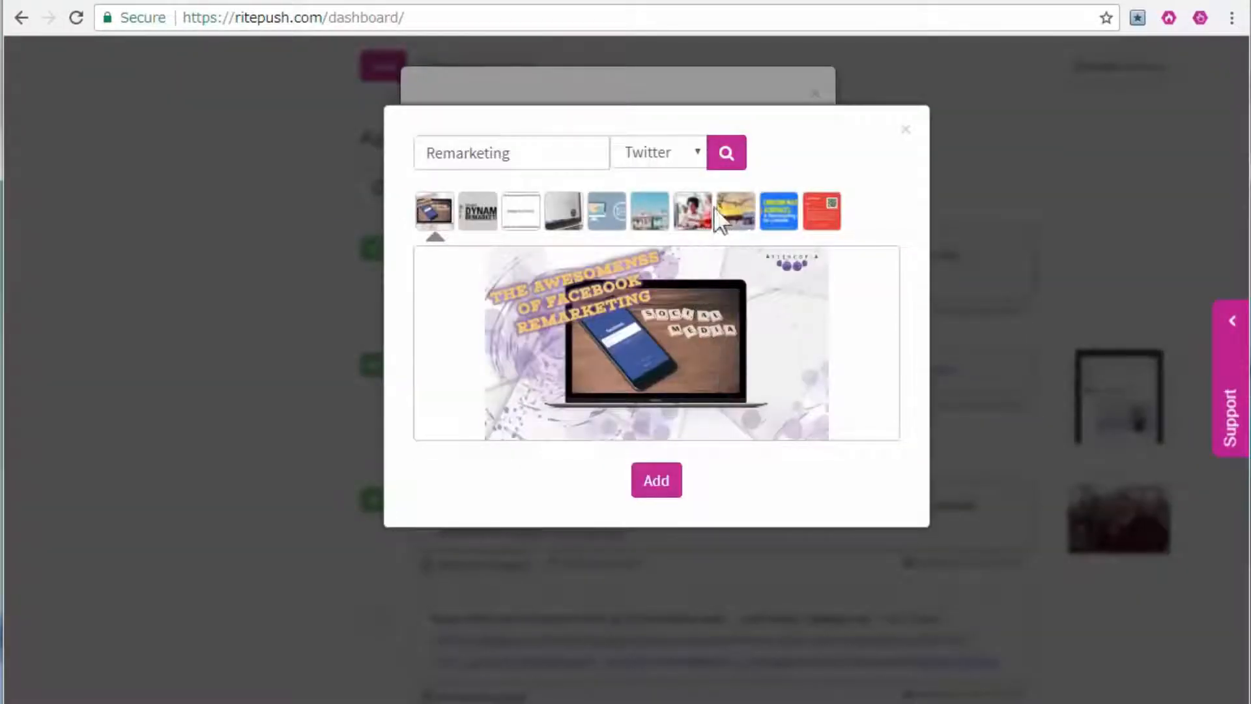
left_click(789, 217)
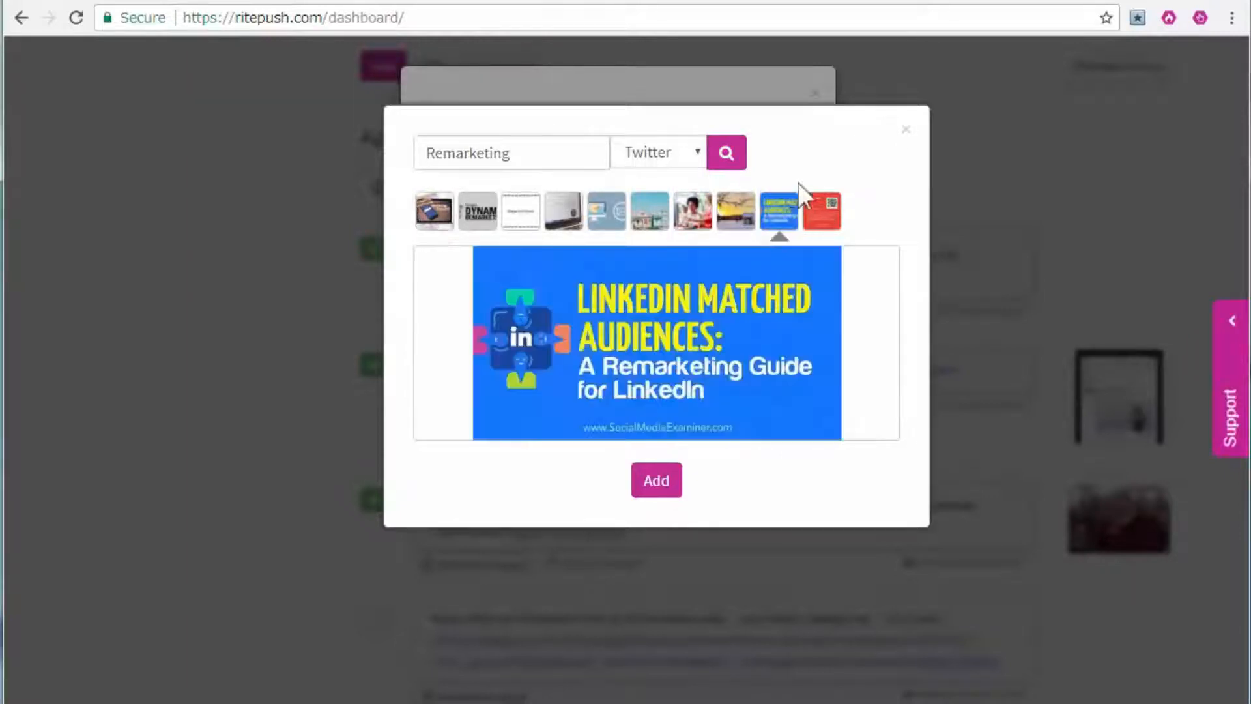
left_click(671, 482)
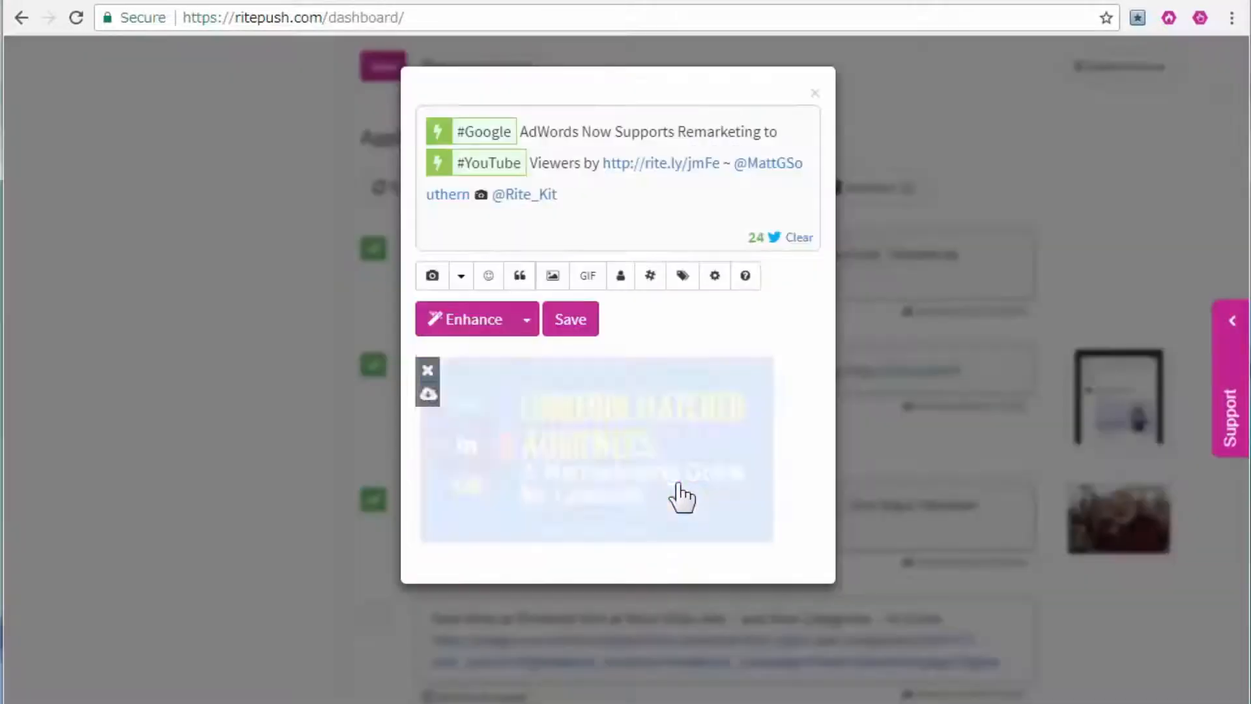
left_click(574, 324)
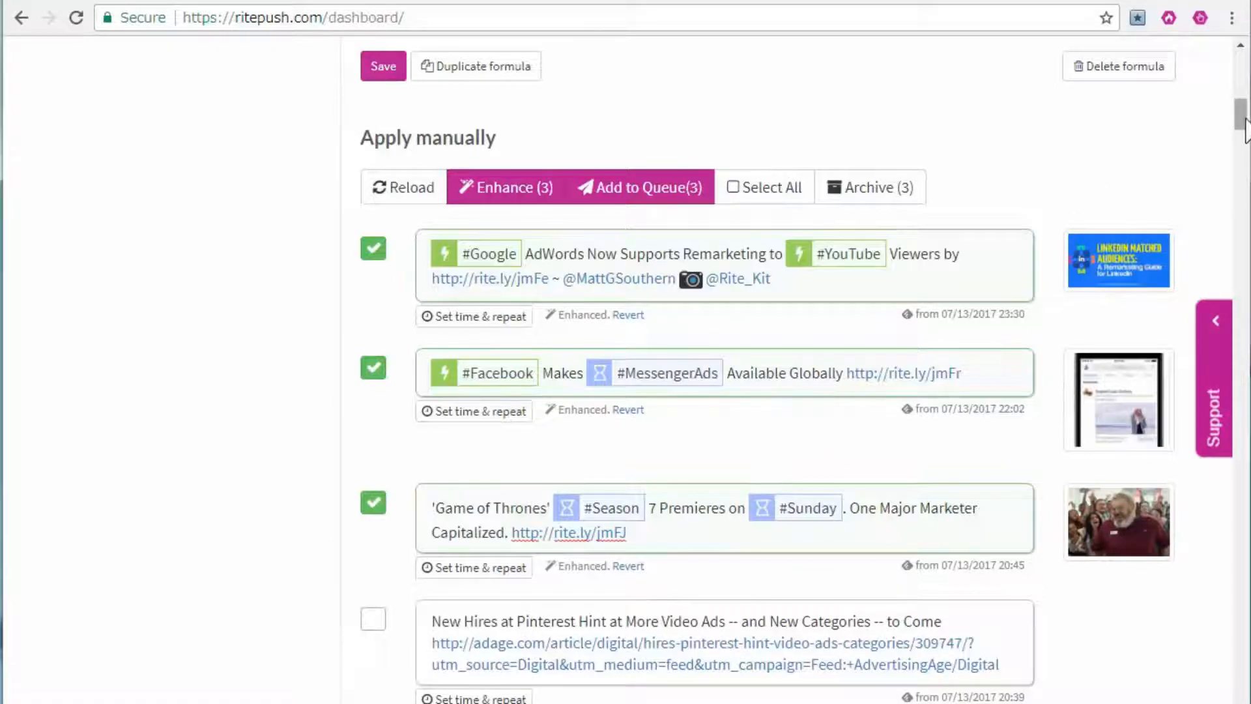
- Add the three selected enhanced posts to the queue
left_click_drag(1245, 125, 1245, 115)
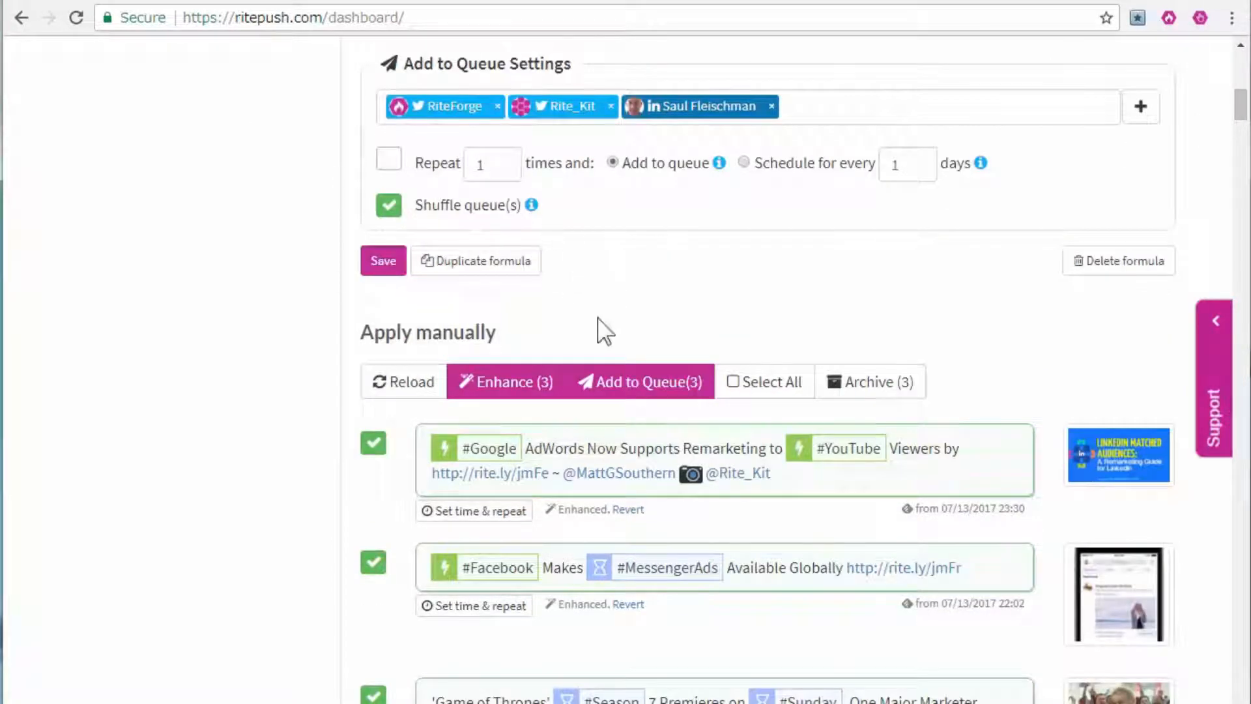
left_click(666, 405)
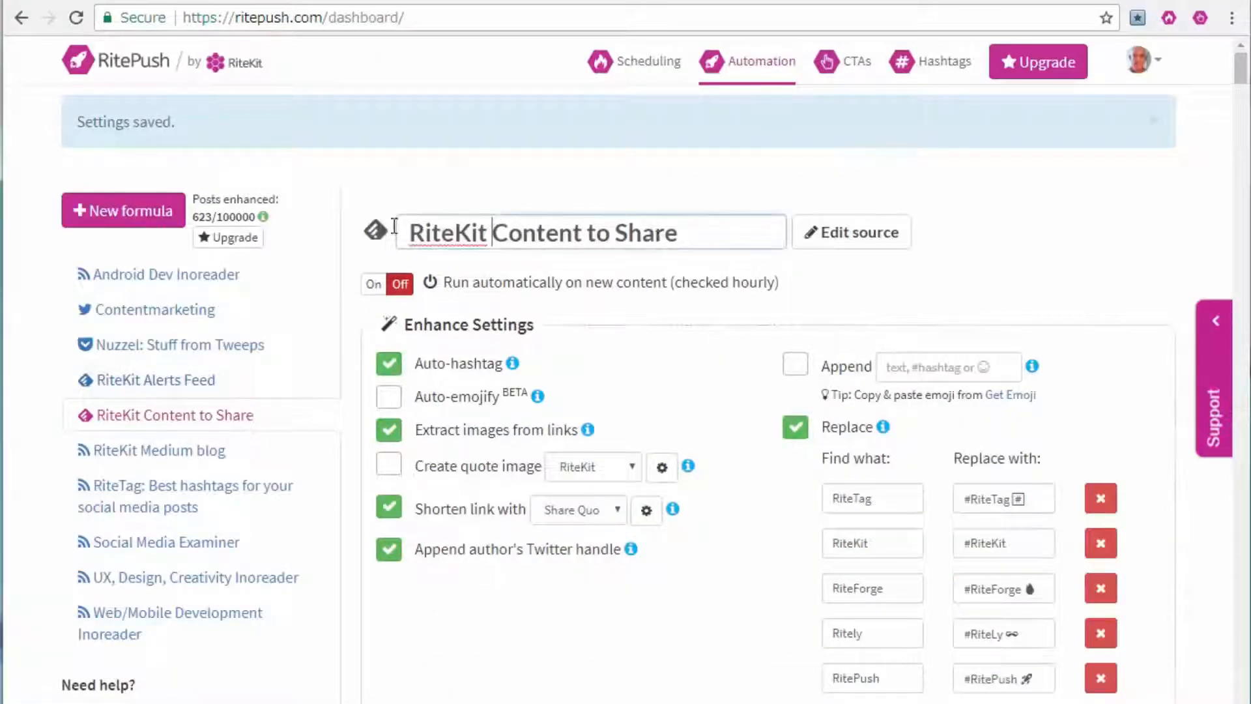
- Rename the formula as "Content to Share", enable Auto-emojify and save its settings
left_click_drag(498, 229, 358, 228)
key("BackSpace")
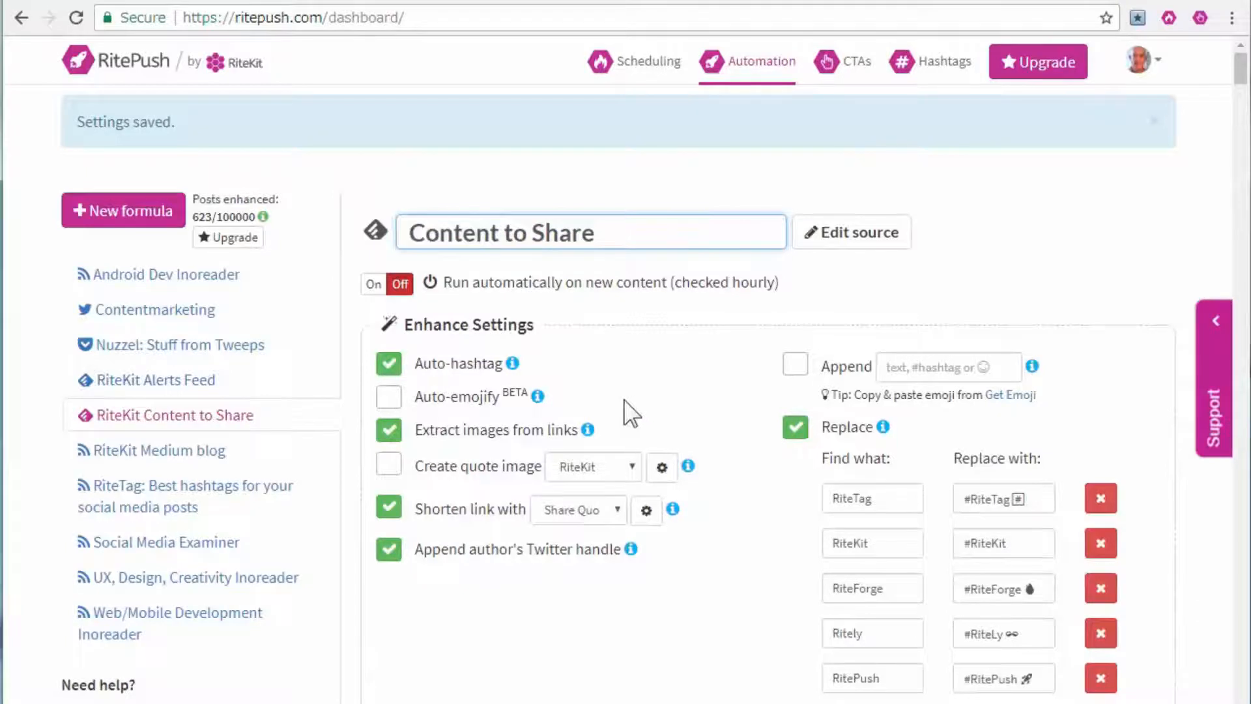
left_click(391, 399)
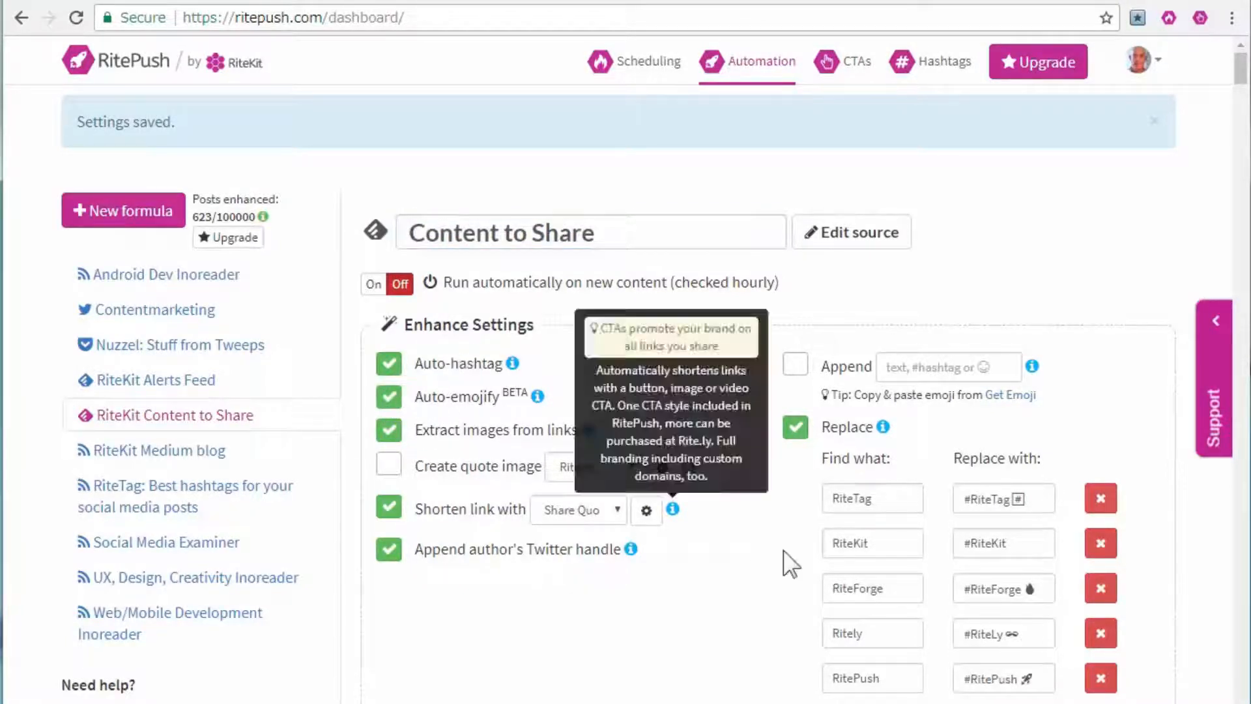
scroll(629, 616, "down", 3)
scroll(629, 616, "down", 3)
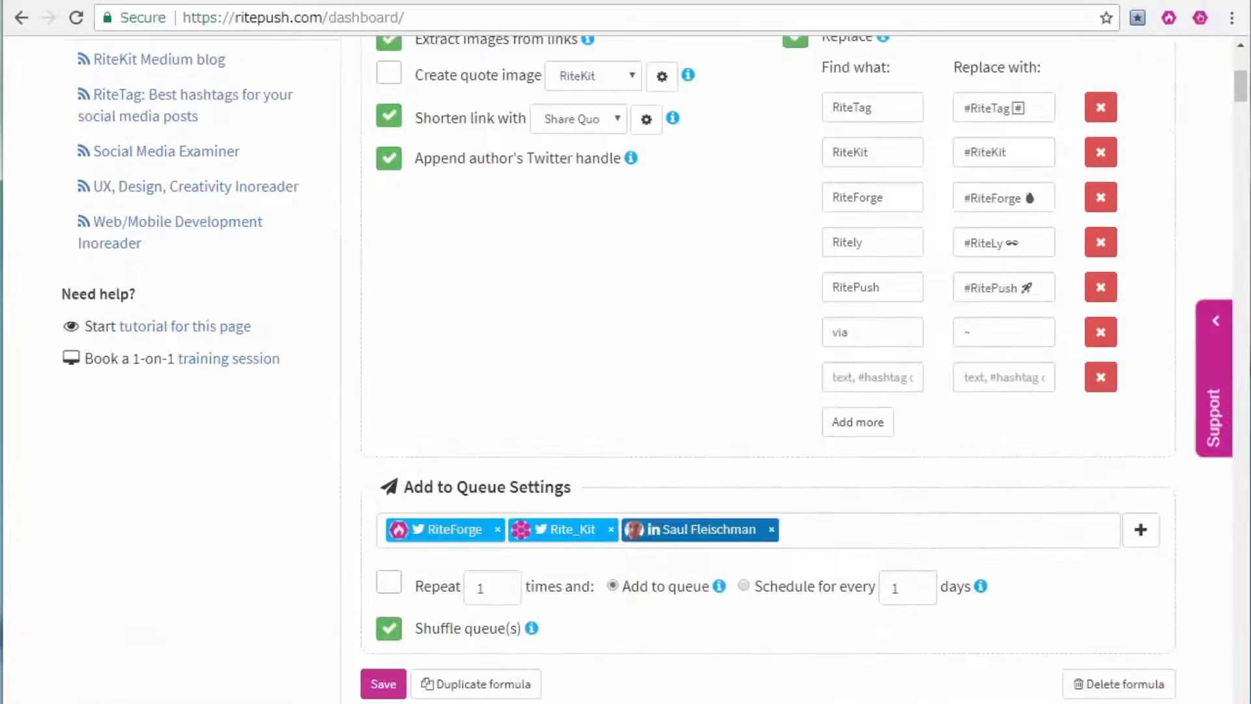
left_click(377, 683)
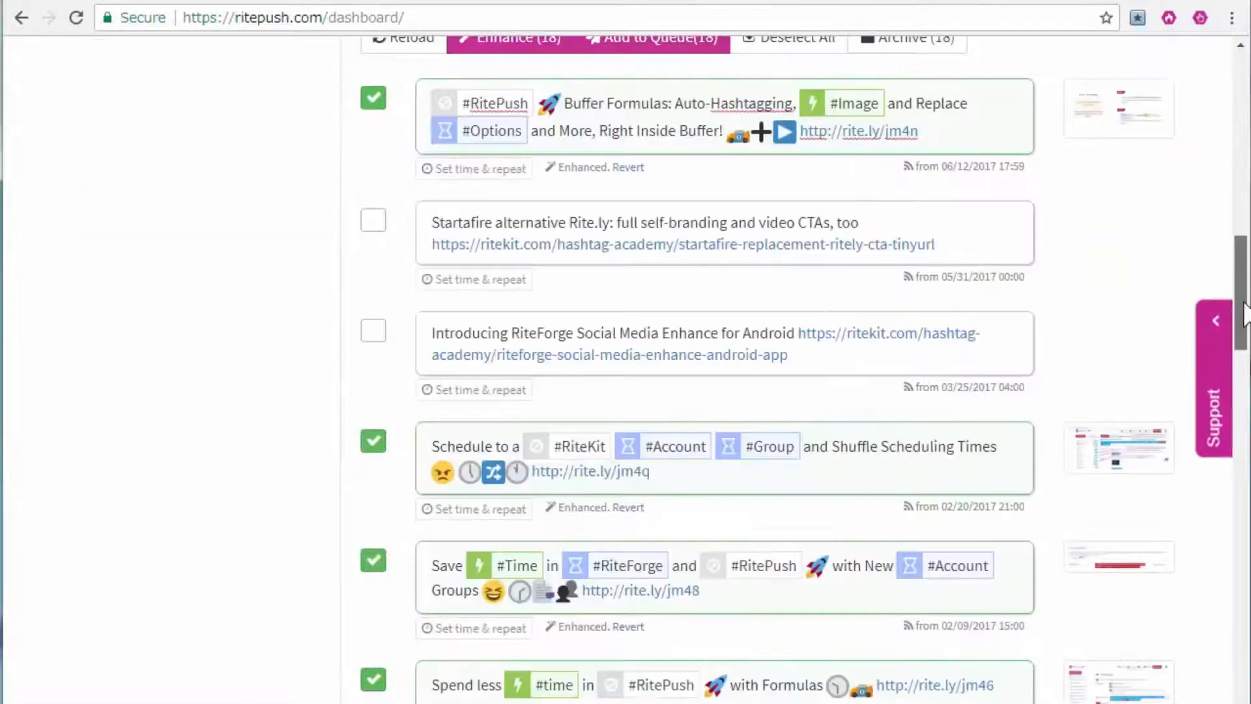
- Save the RiteTag best-hashtags formula and review its enhance, replacement and queue settings
left_click_drag(1245, 303, 1246, 215)
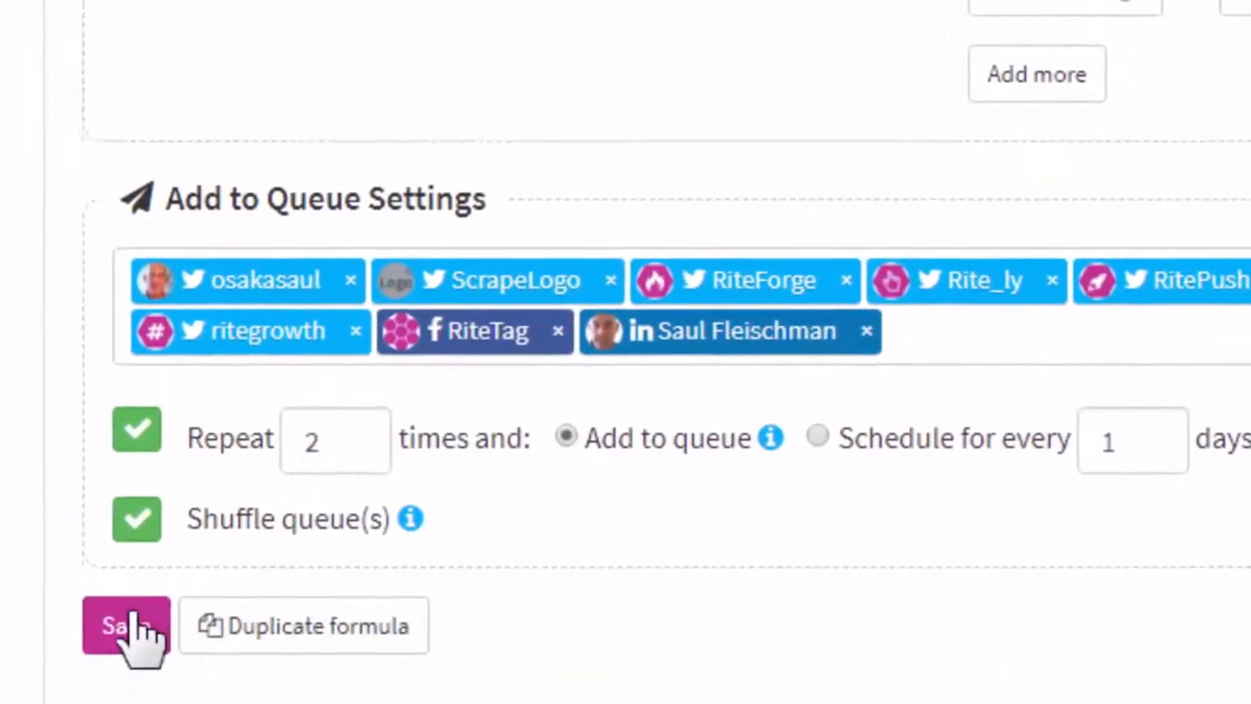
left_click(128, 598)
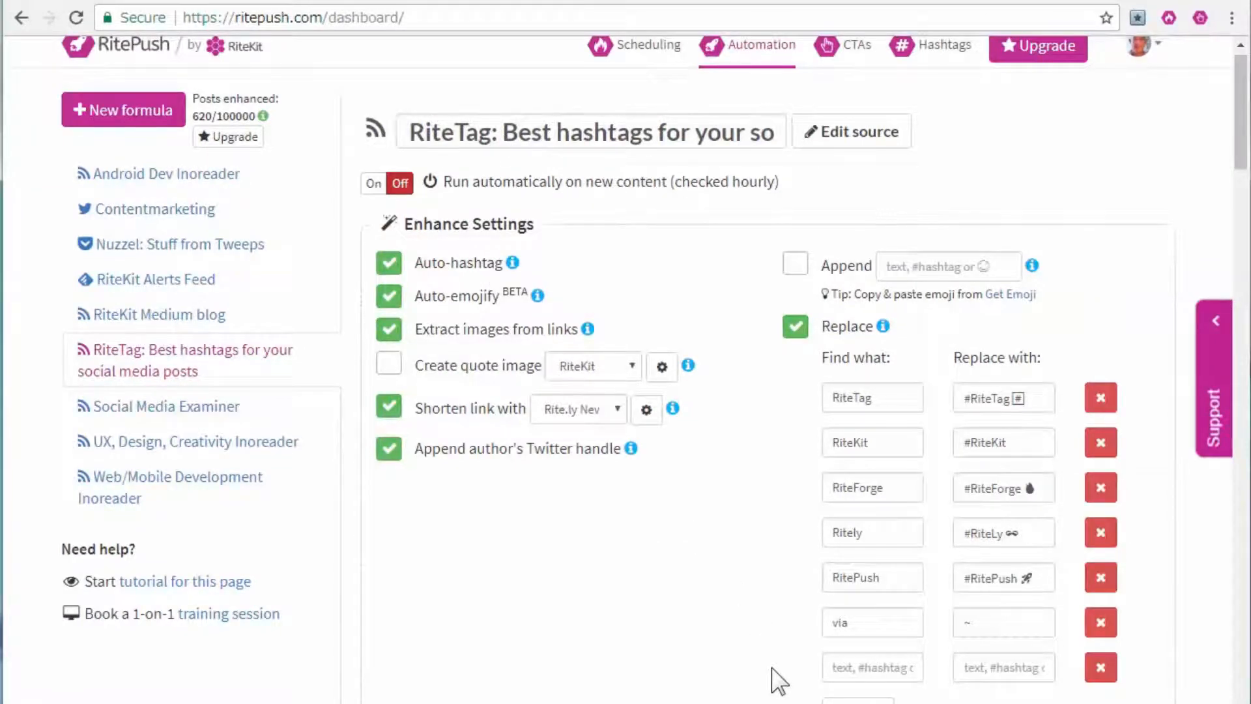
scroll(771, 667, "down", 7)
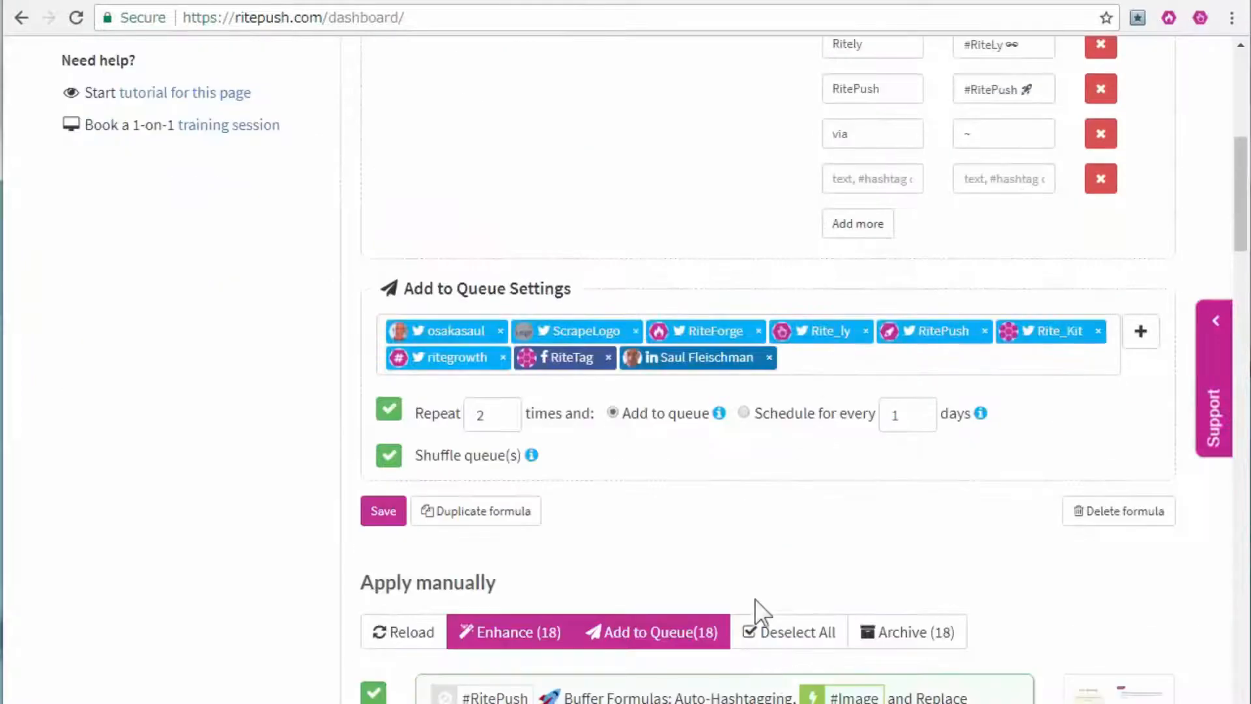
scroll(771, 600, "down", 1)
scroll(769, 593, "up", 5)
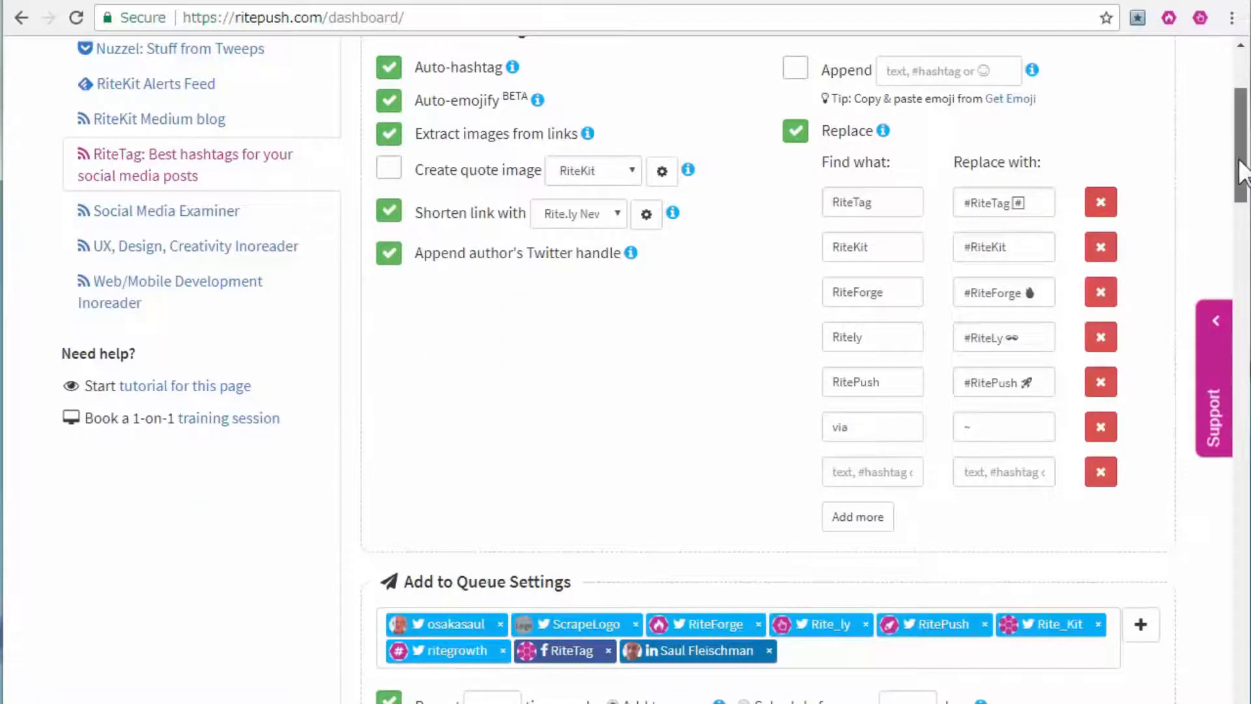
left_click_drag(1240, 197, 1240, 268)
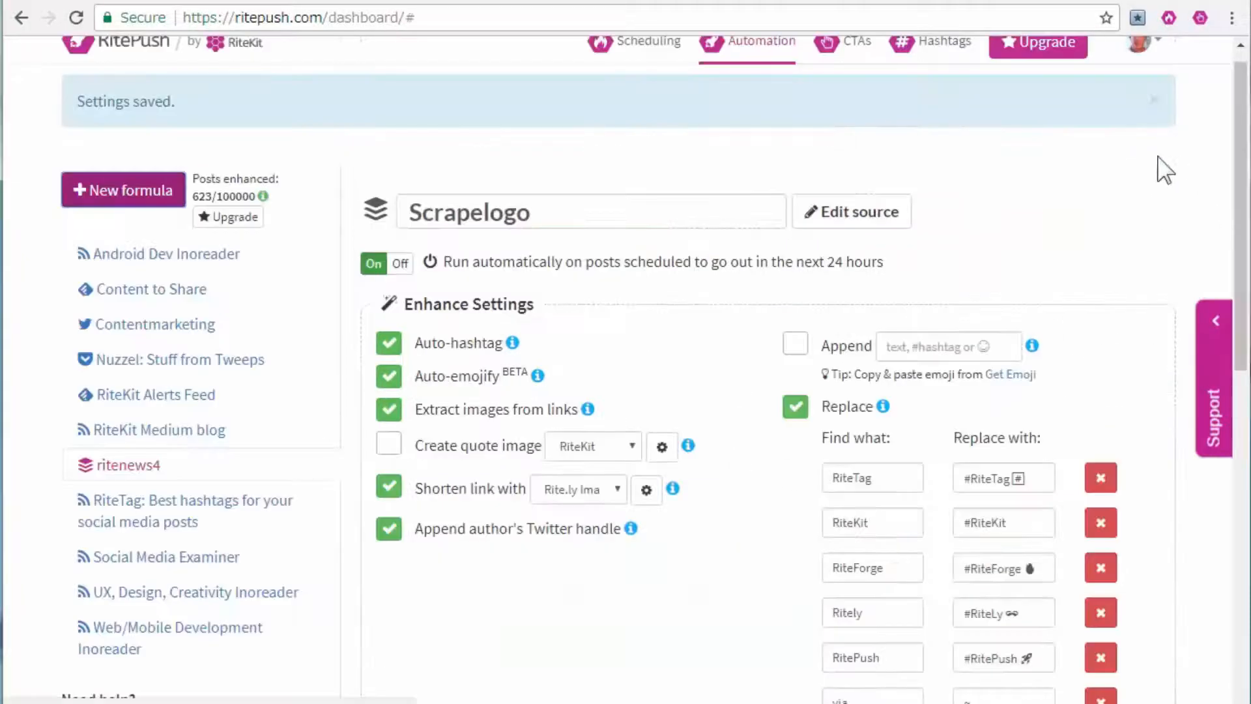
scroll(592, 265, "up", 1)
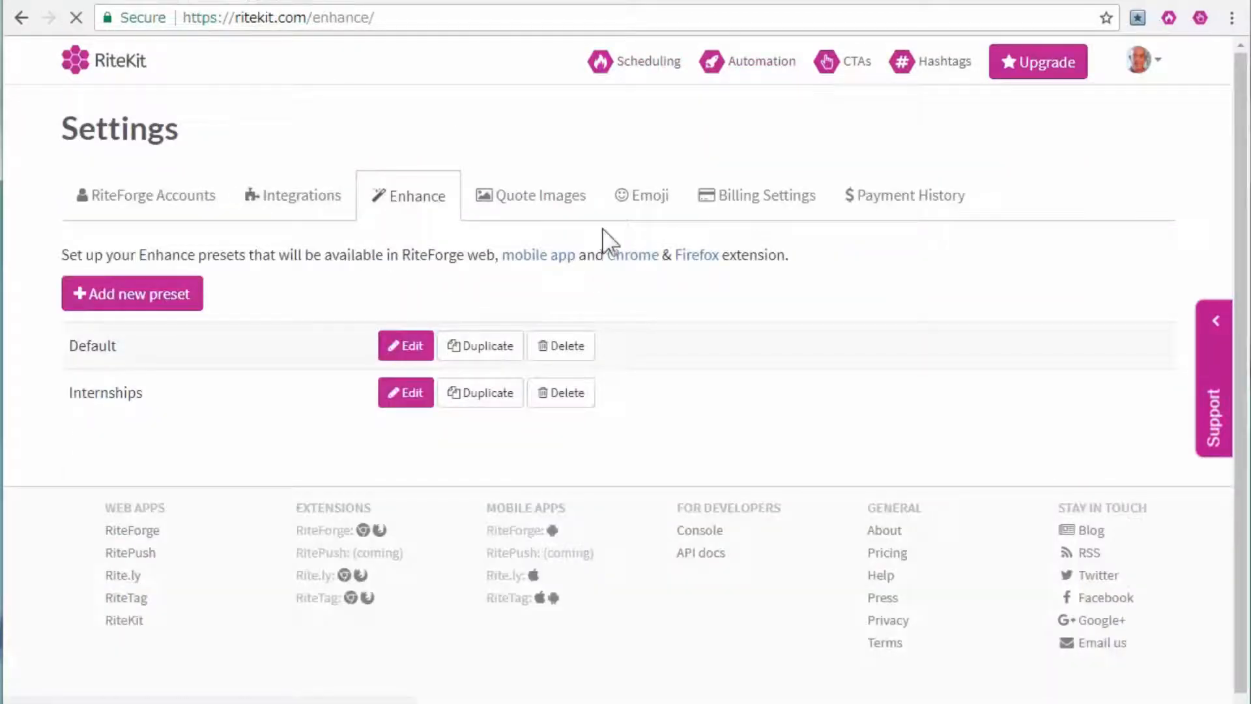
- Open the RitePush Twitter profile's posting schedule from the RiteForge scheduling accounts and learn the schedule from old posts
left_click(129, 204)
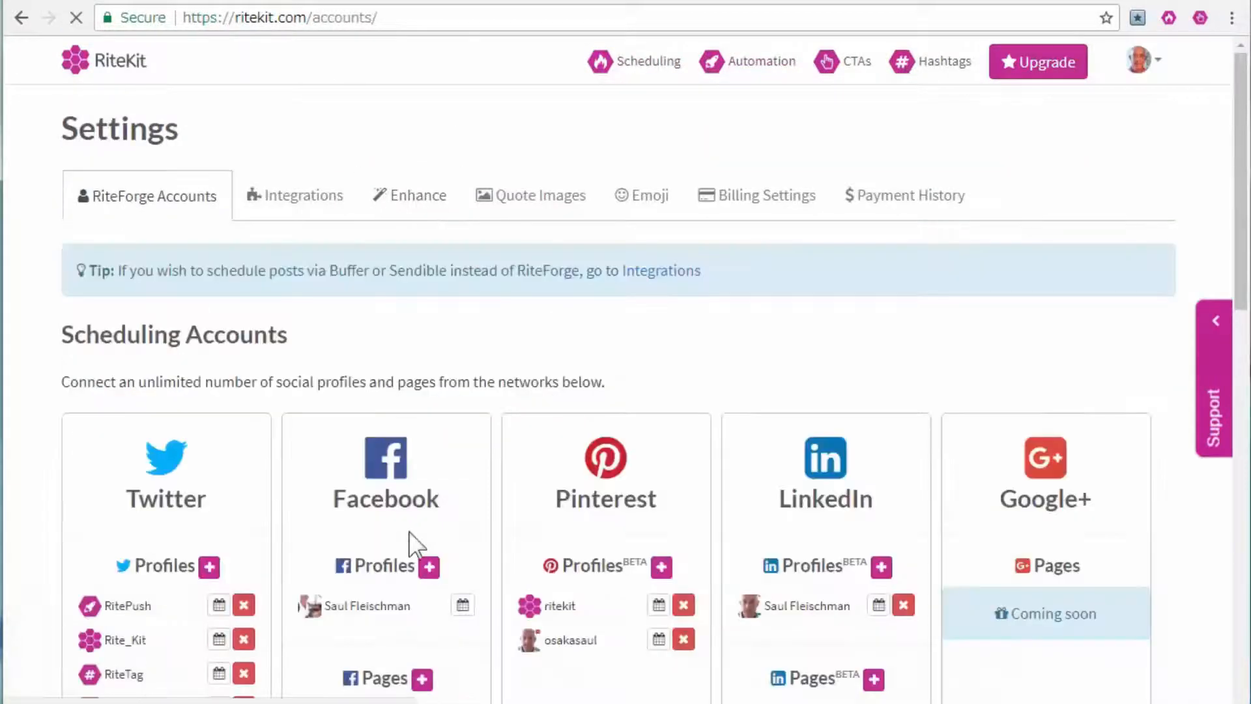
scroll(283, 414, "down", 4)
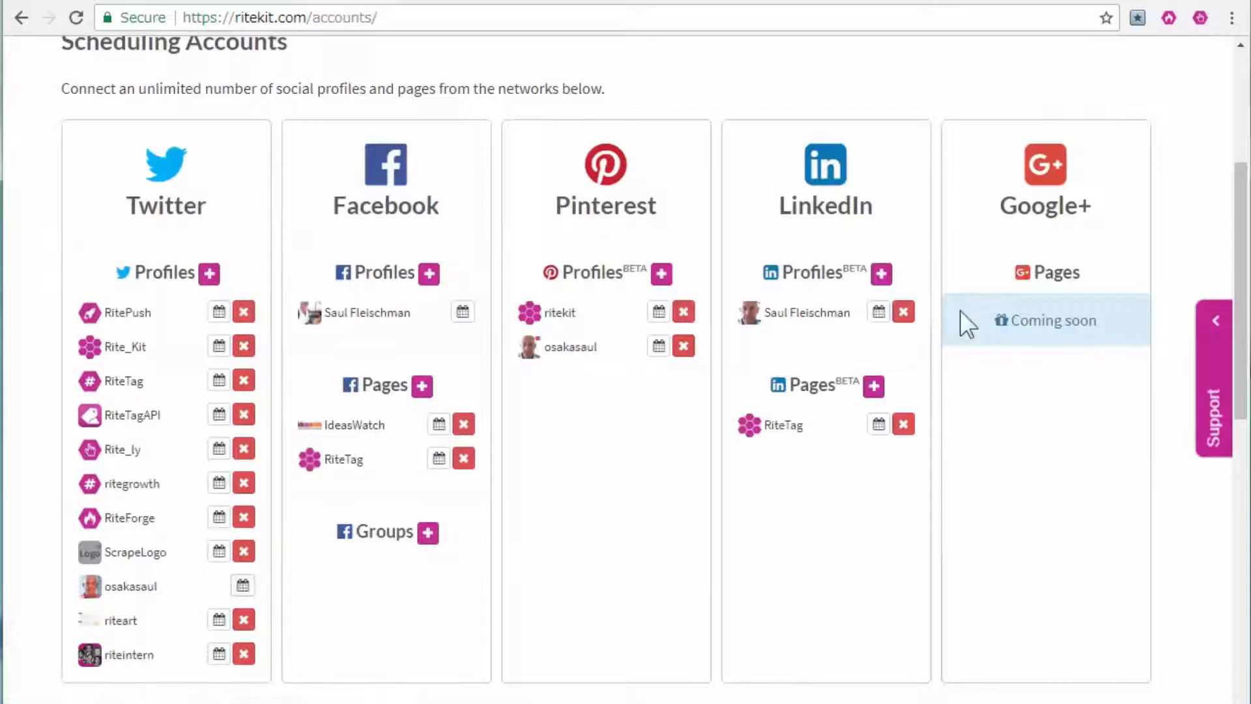
left_click(220, 311)
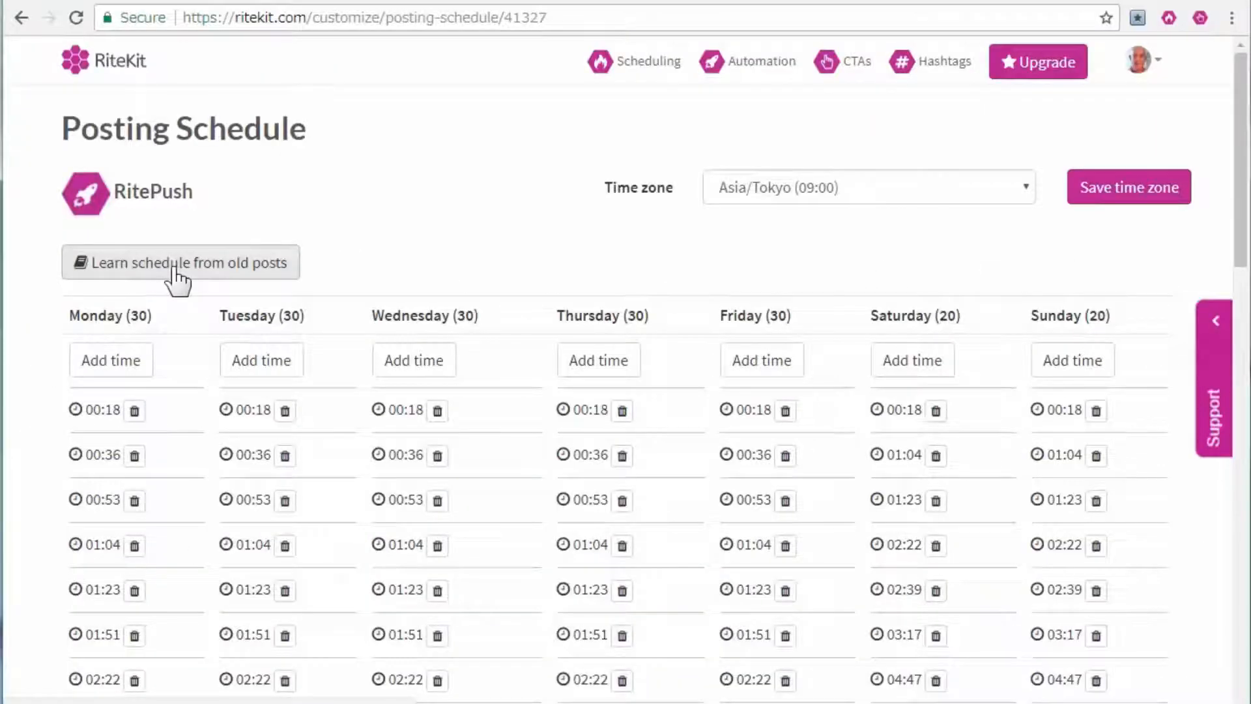
left_click(175, 273)
- View the Enhance presets and the Quote Images settings of the RiteKit account
left_click(414, 202)
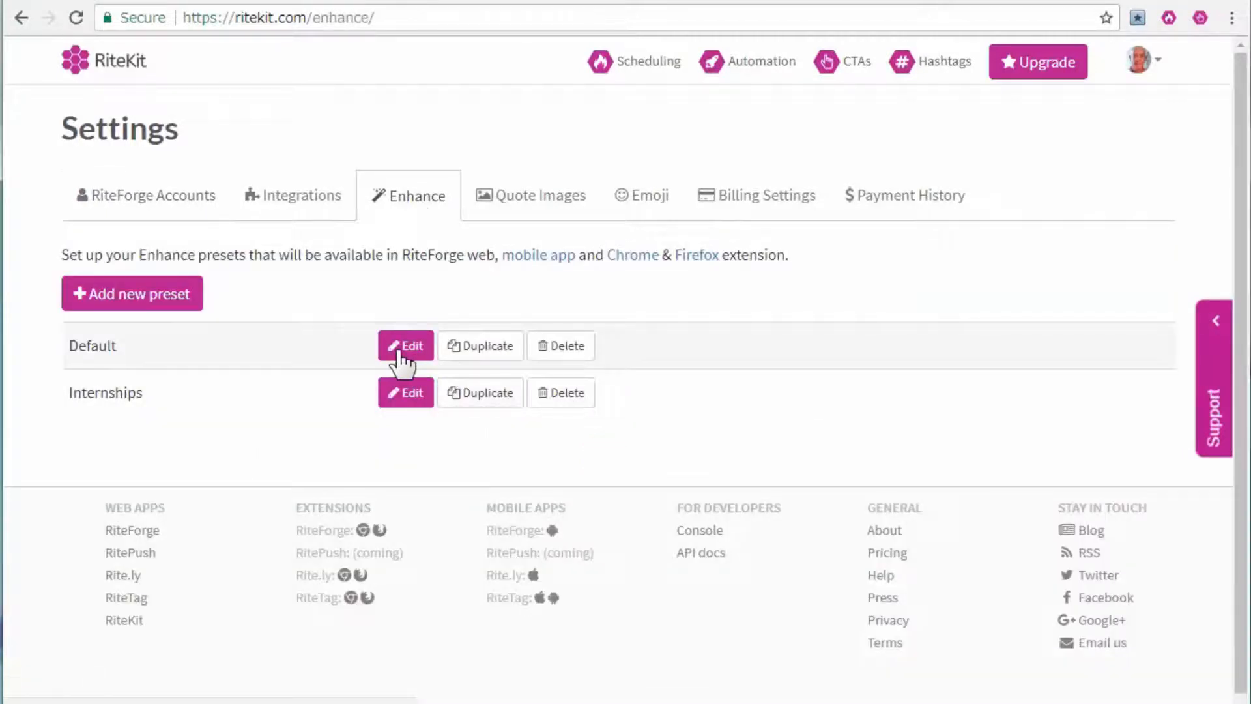
left_click(557, 193)
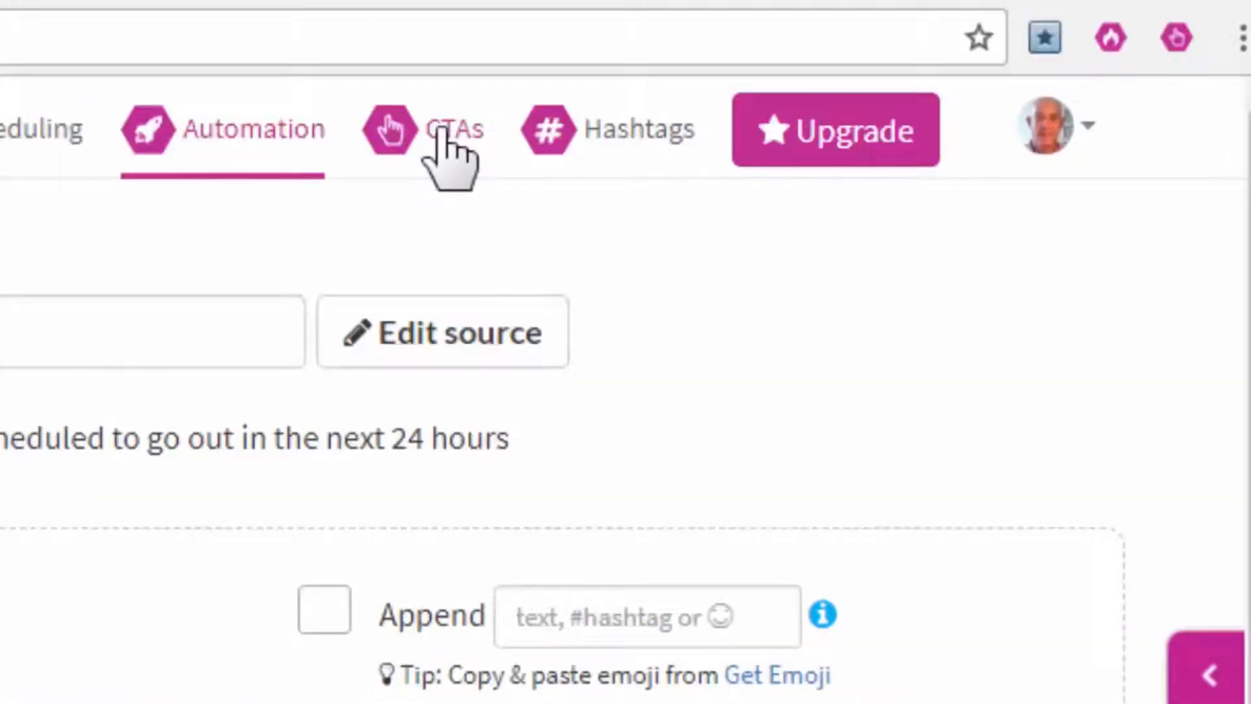
- Look through the CTA analytics on the Rite.ly dashboard and open the Rite.ly Image Ad CTA for editing
left_click(470, 128)
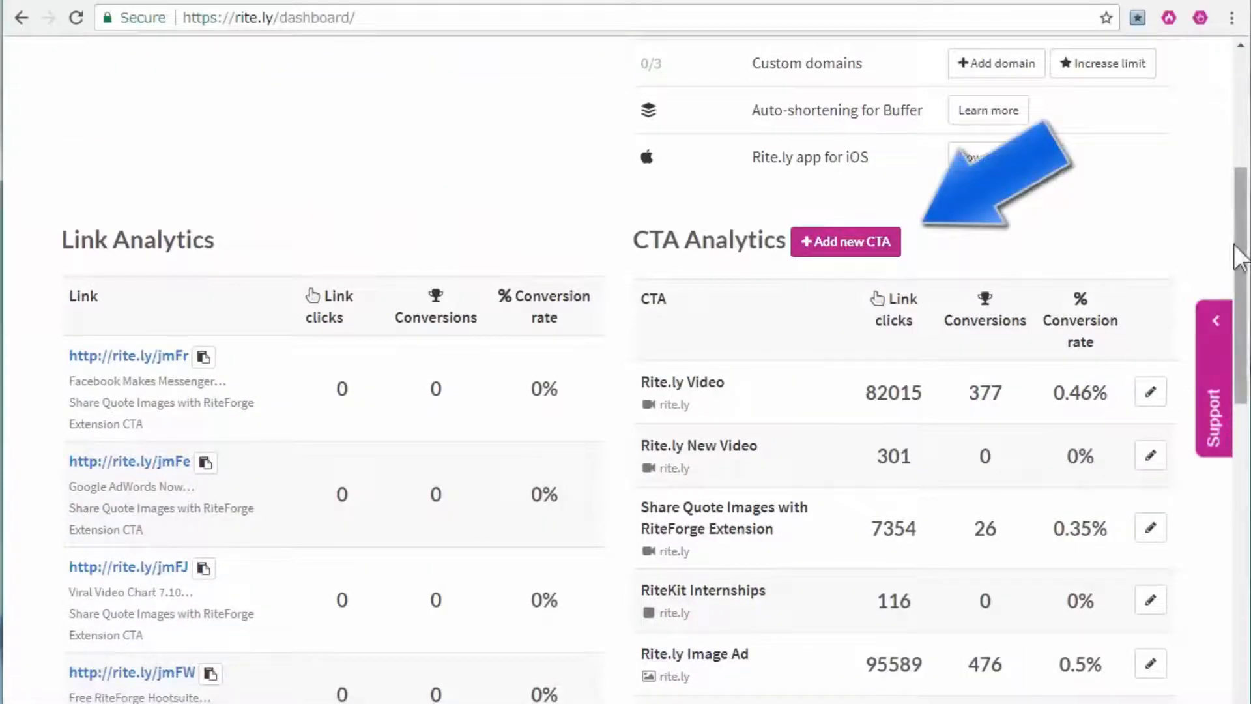
left_click_drag(1241, 241, 1243, 306)
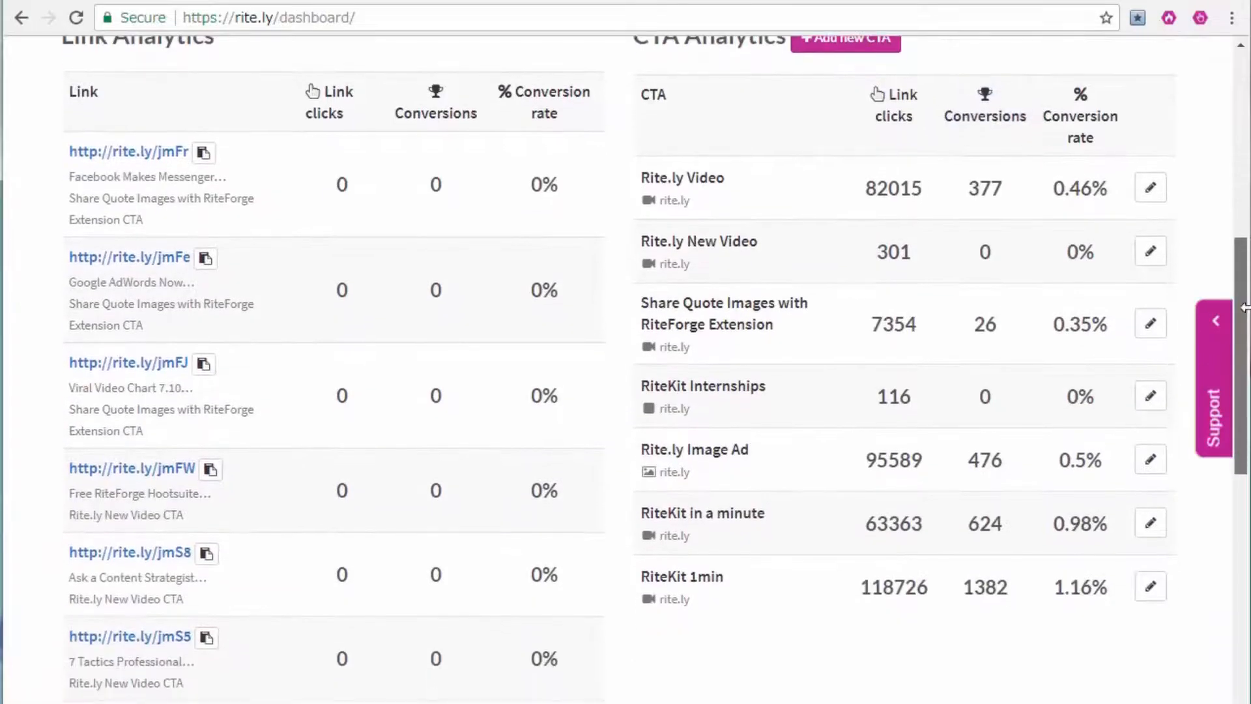
left_click(1151, 459)
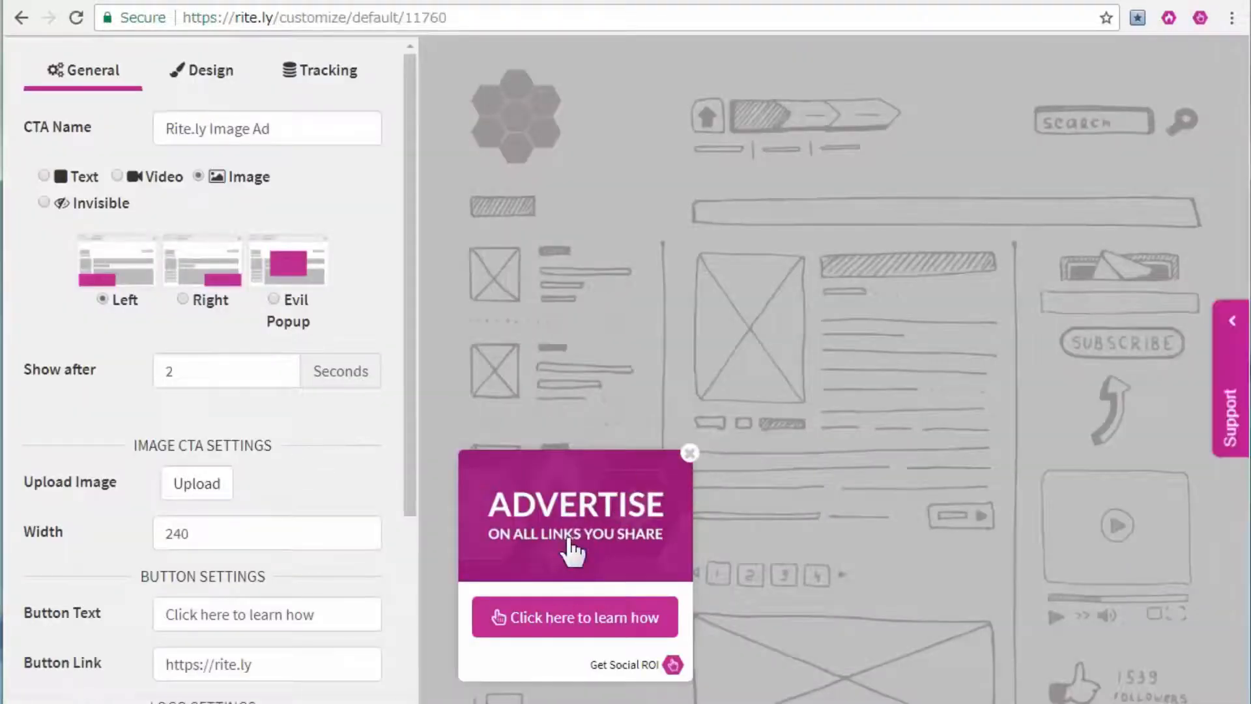
- Try the Right placement for the image CTA and view its design and tracking settings before returning to the dashboard
left_click(182, 299)
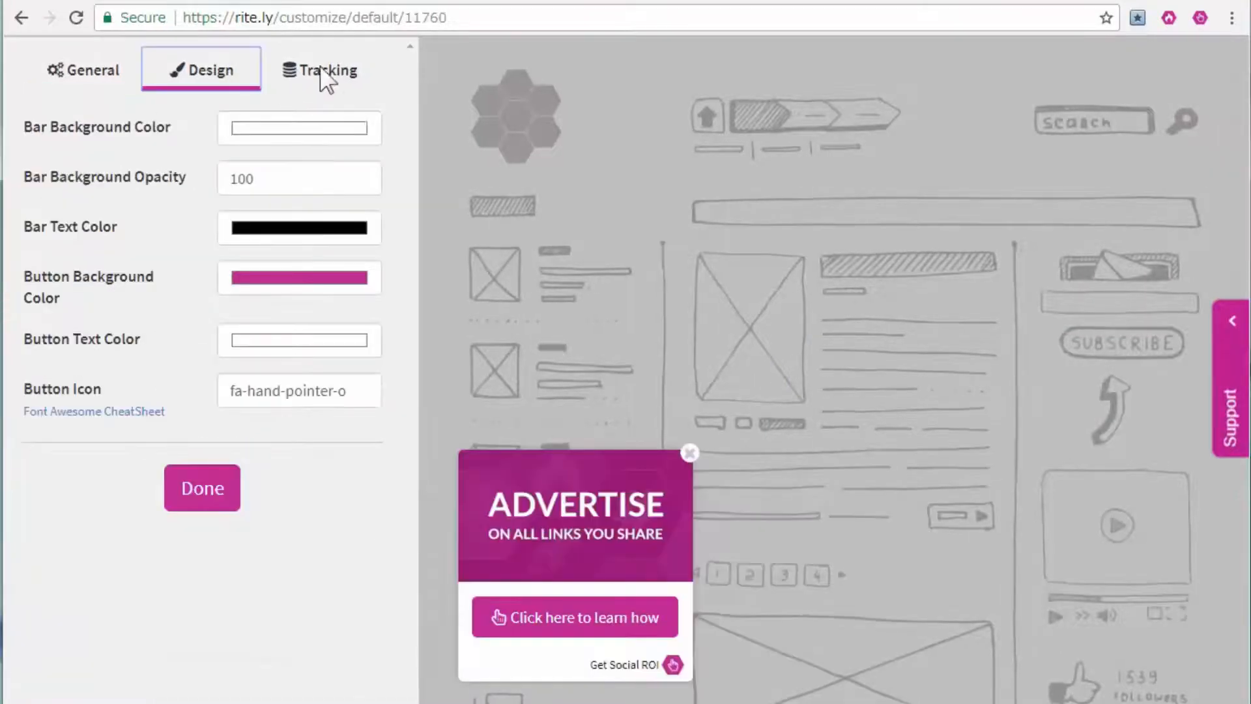
left_click(326, 73)
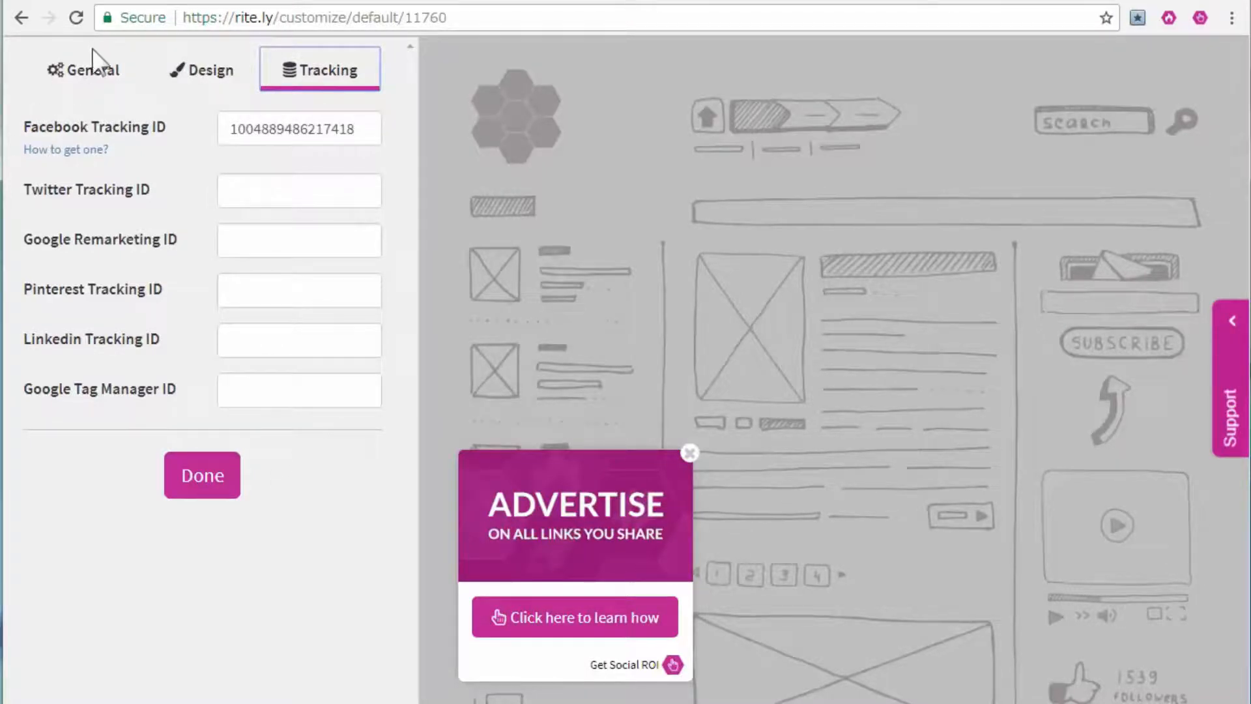
left_click(98, 70)
key("alt+Left")
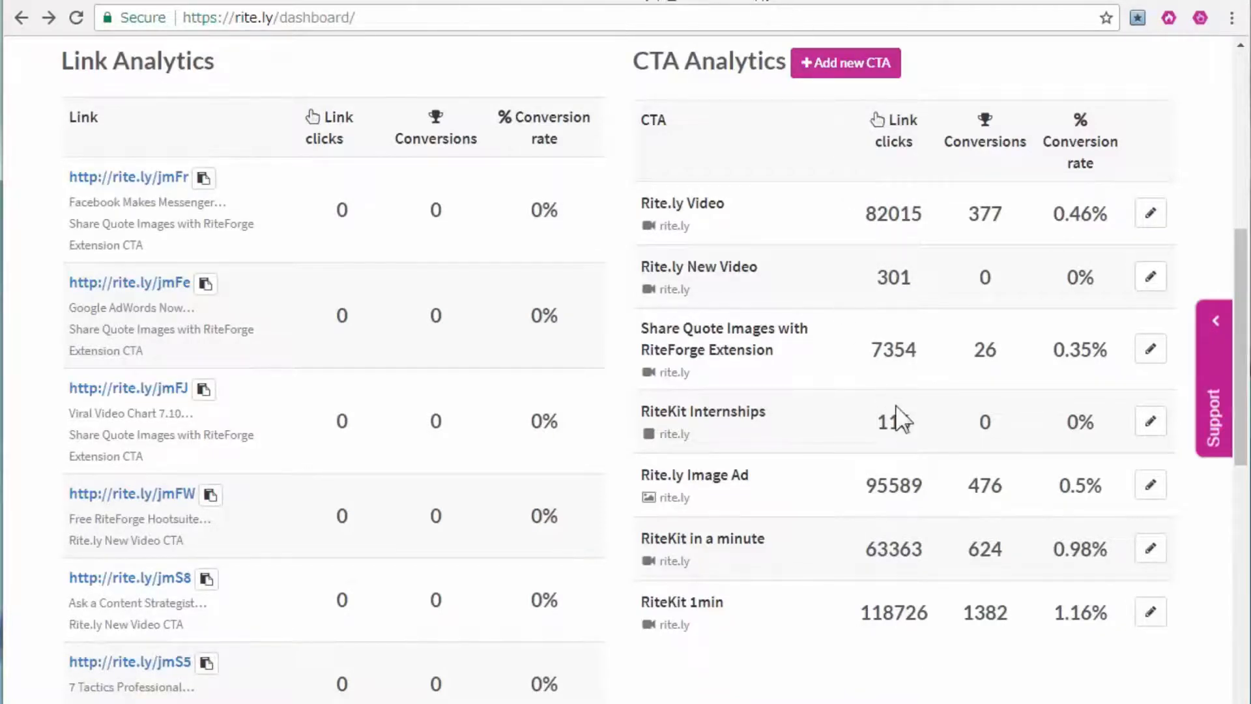
- Open the rite.ly link in the Facebook Spaces tweet on Twitter and review the CTA analytics on the Rite.ly dashboard
left_click(696, 5)
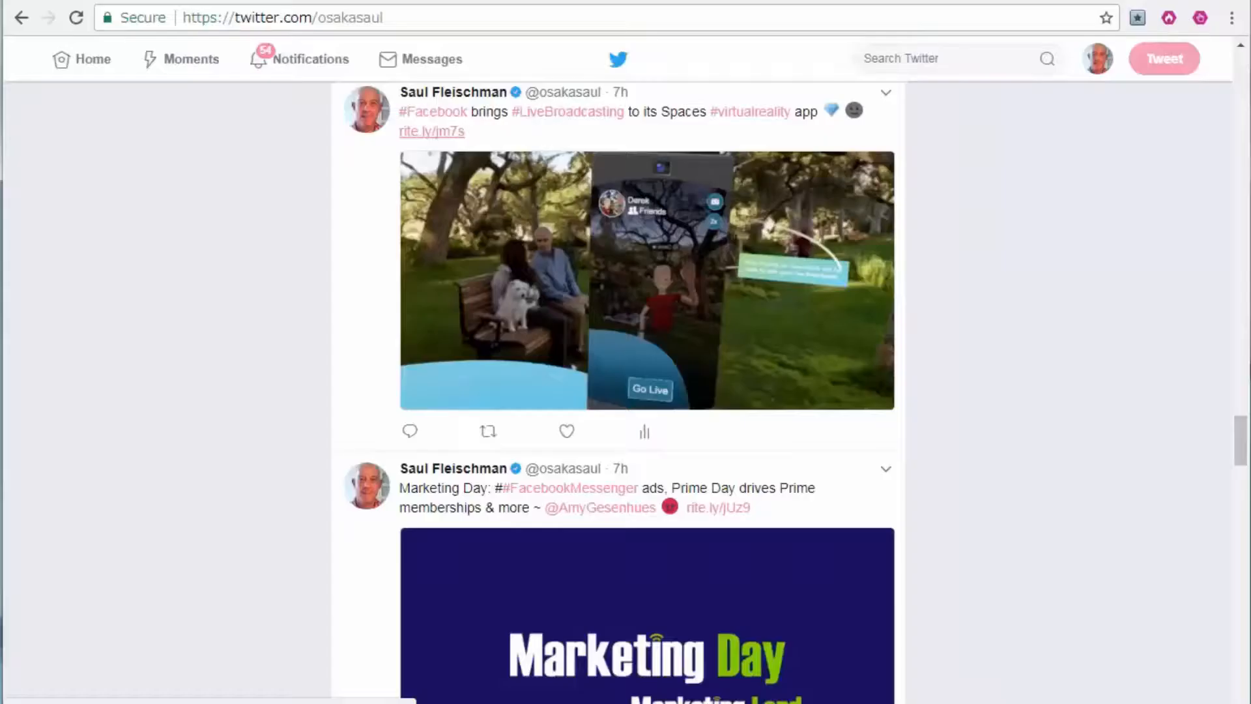
left_click(432, 131)
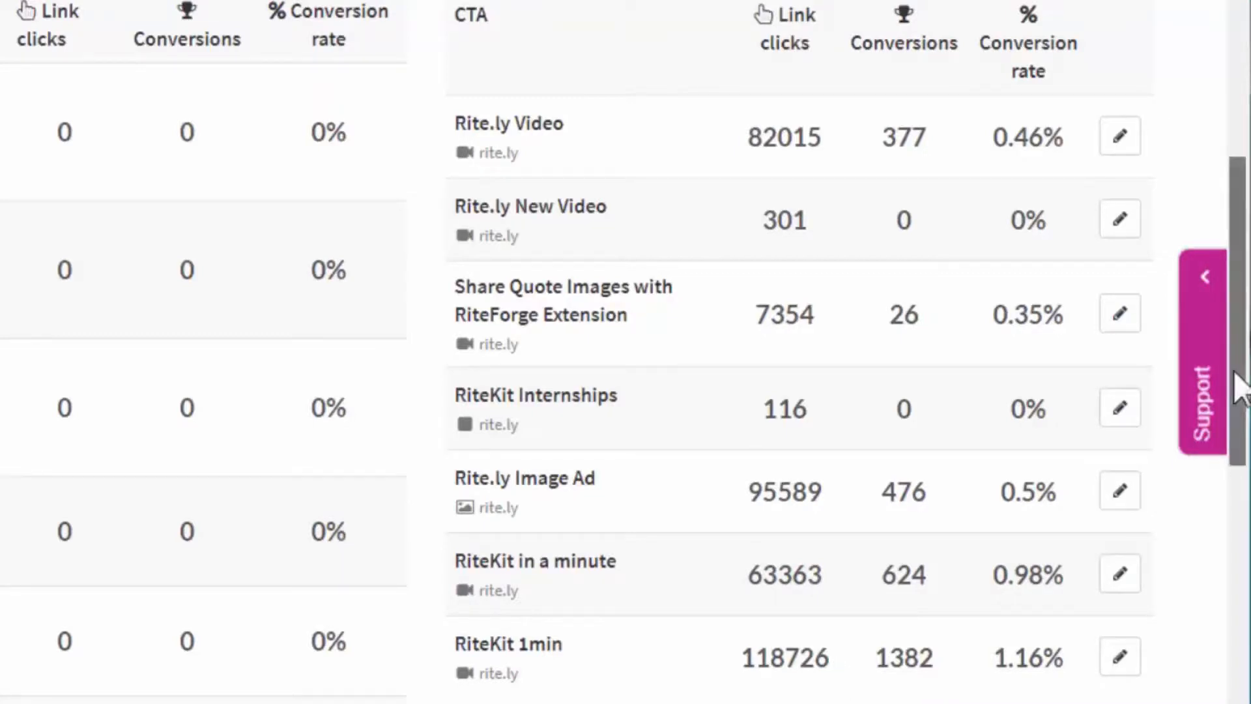
left_click_drag(1238, 391, 1238, 237)
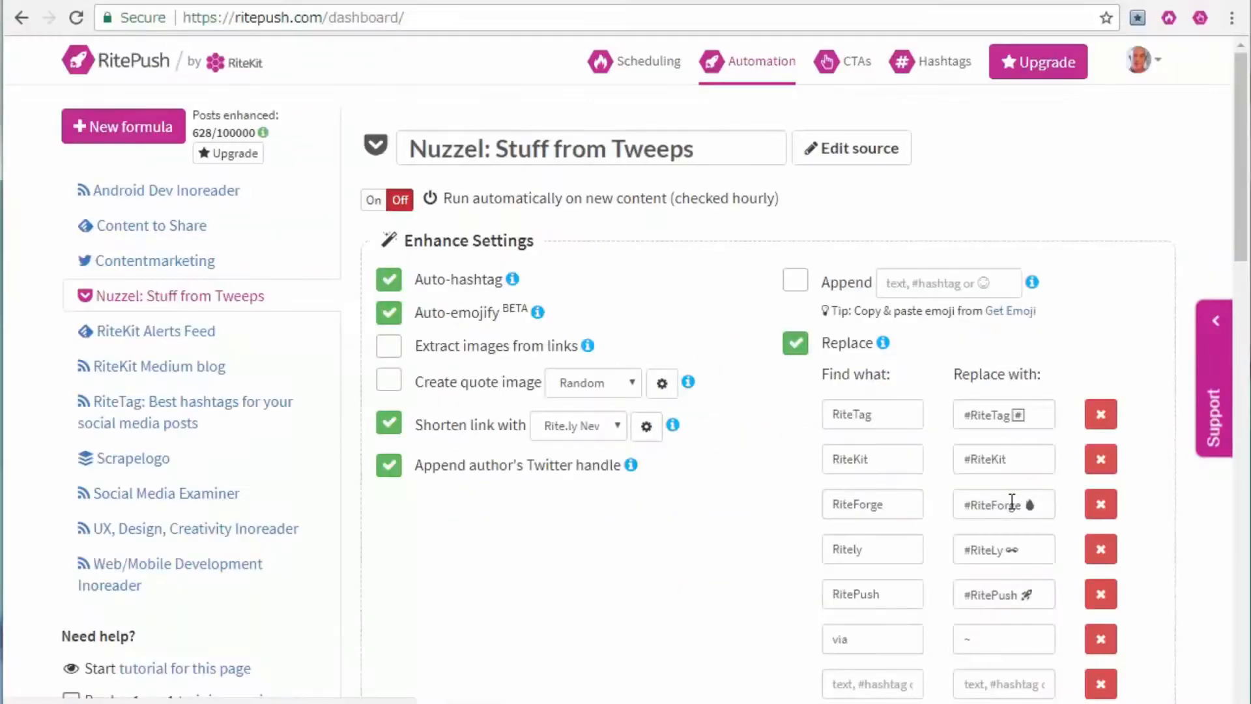